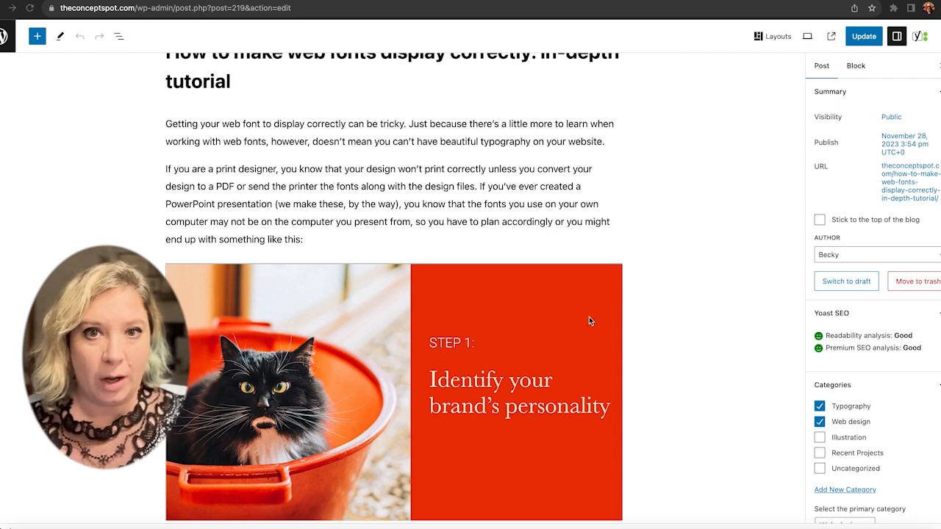
scroll(589, 320, down, 1)
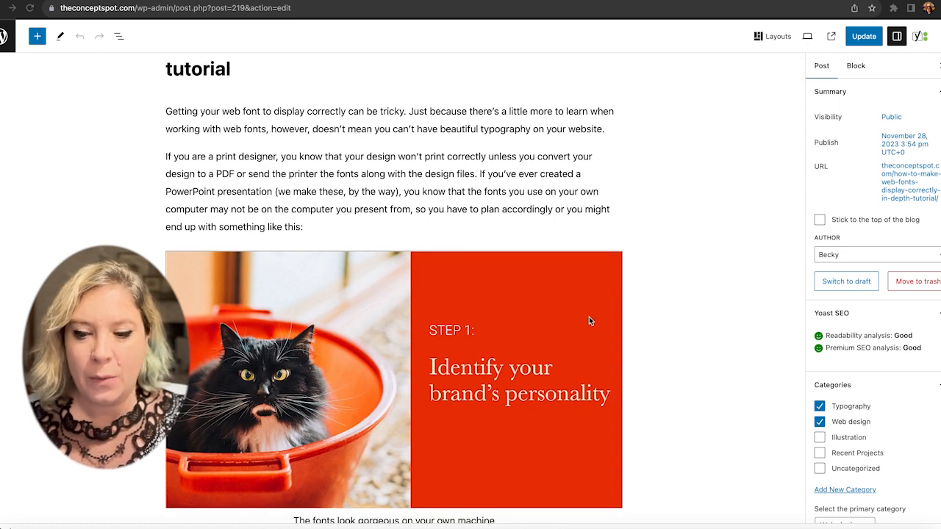
scroll(589, 321, down, 2)
scroll(589, 320, up, 3)
scroll(589, 320, down, 3)
scroll(589, 317, down, 8)
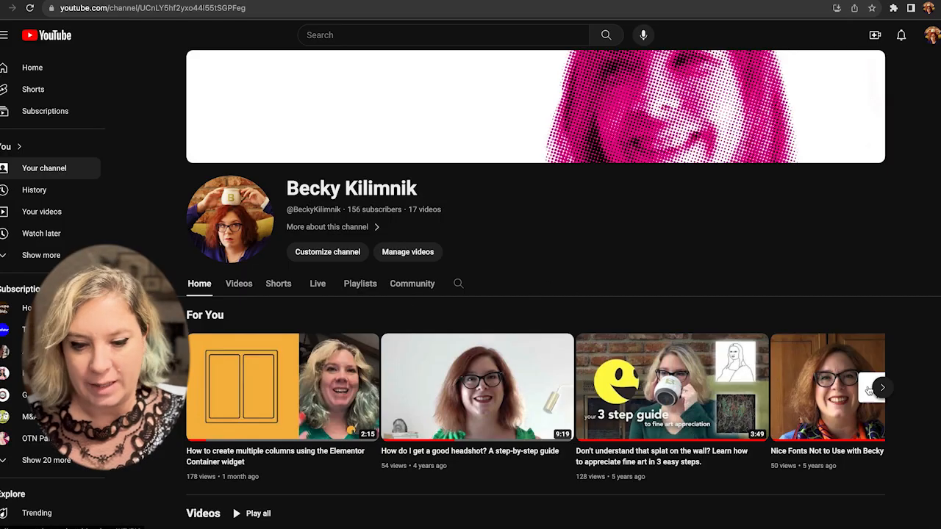
Step: On the YouTube channel page, open the video about the history of Modern roman fonts and pause its playback
click(882, 389)
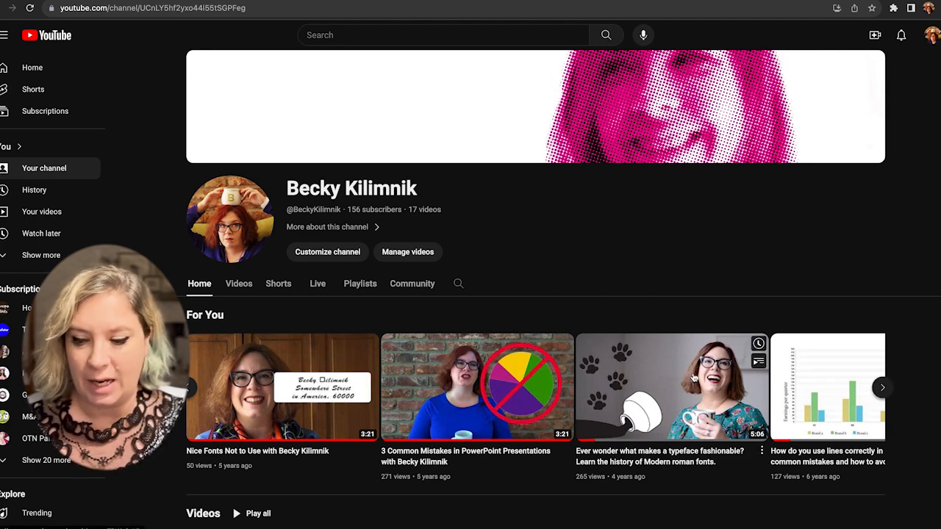
click(672, 441)
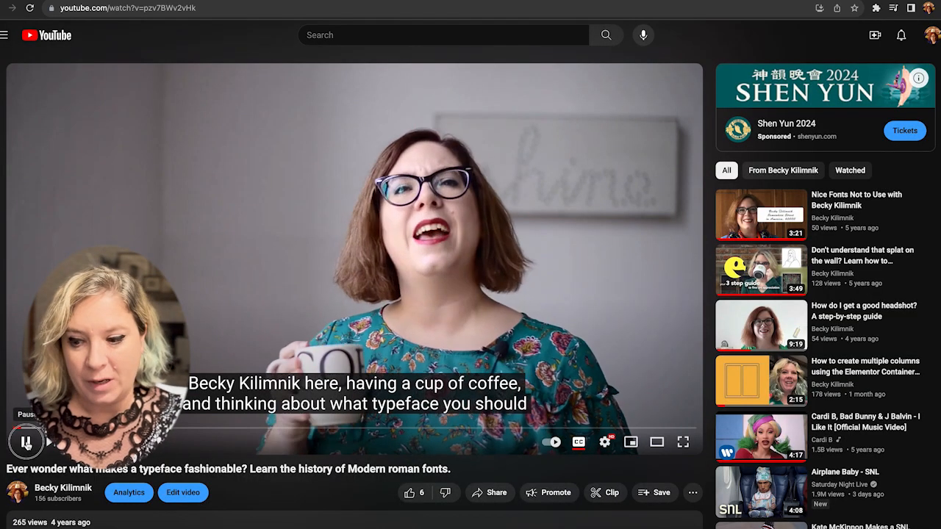
click(26, 443)
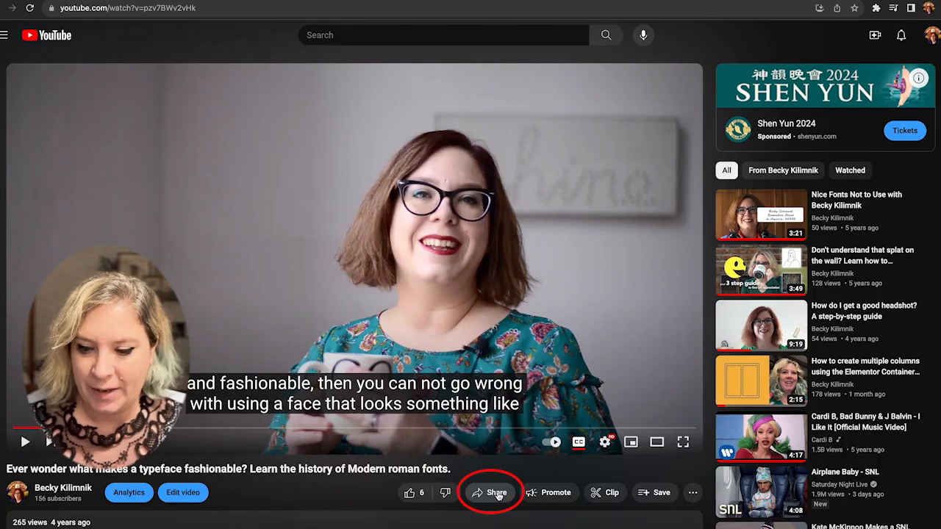
Step: Open the video's Embed sharing option and copy its iframe embed code
click(535, 433)
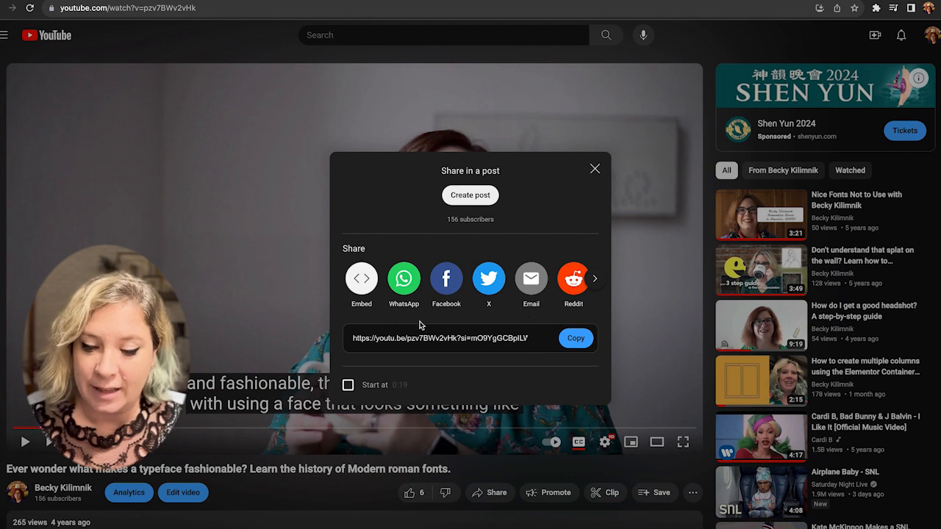
click(367, 286)
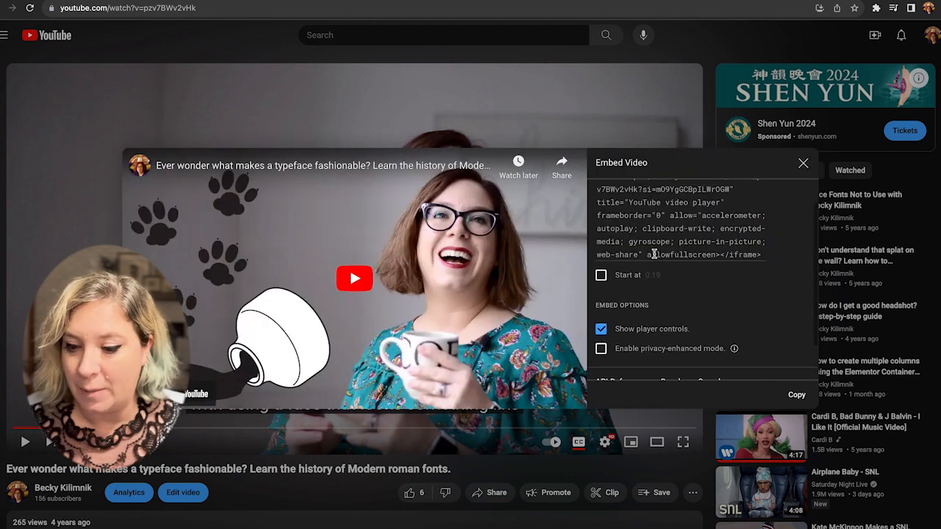
click(598, 199)
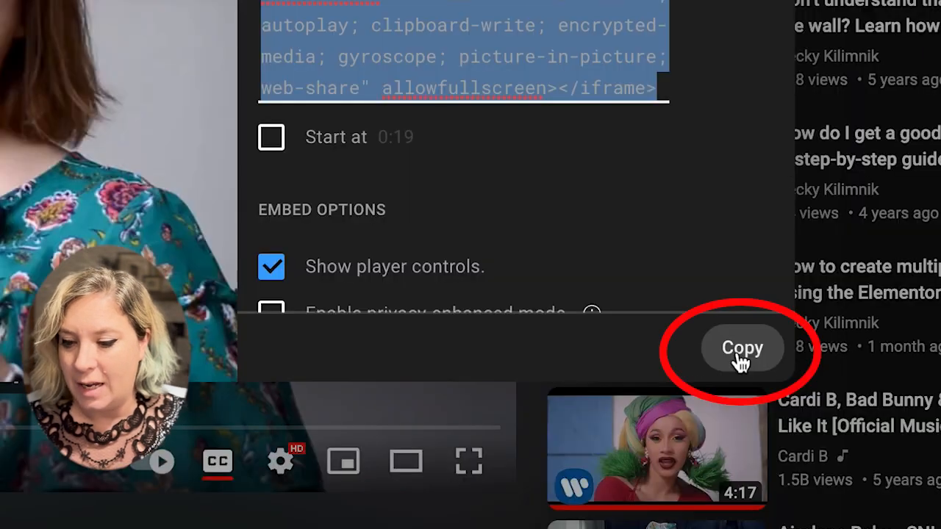
click(741, 355)
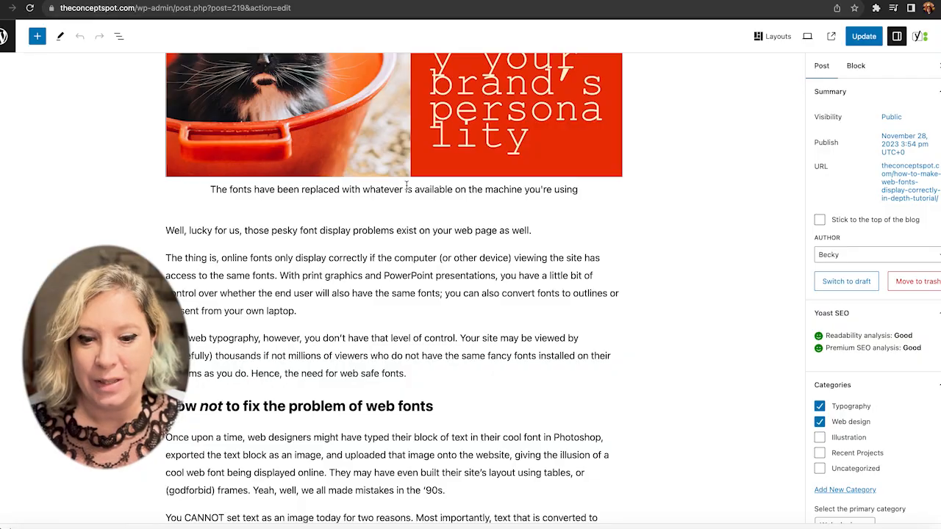
Step: In the WordPress post editor, add an empty paragraph after the one ending "present from your own laptop."
scroll(406, 185, up, 15)
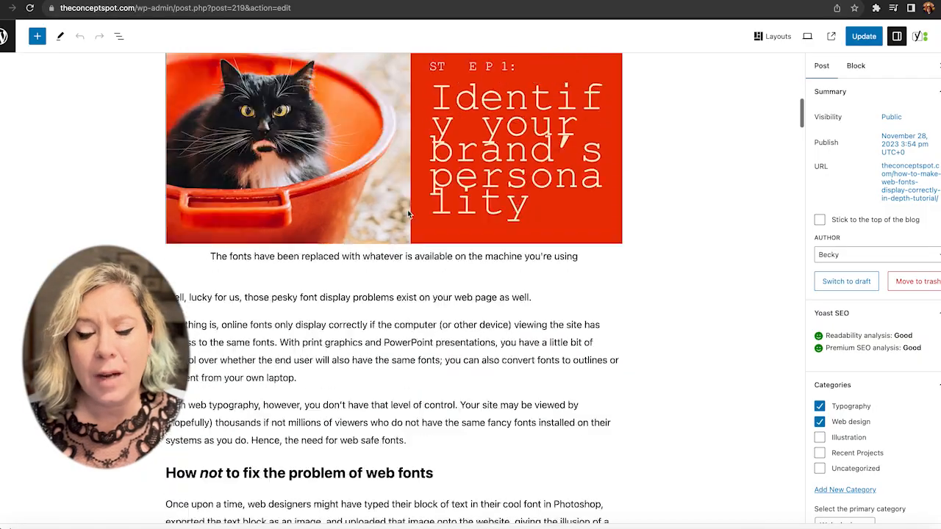
scroll(408, 210, down, 15)
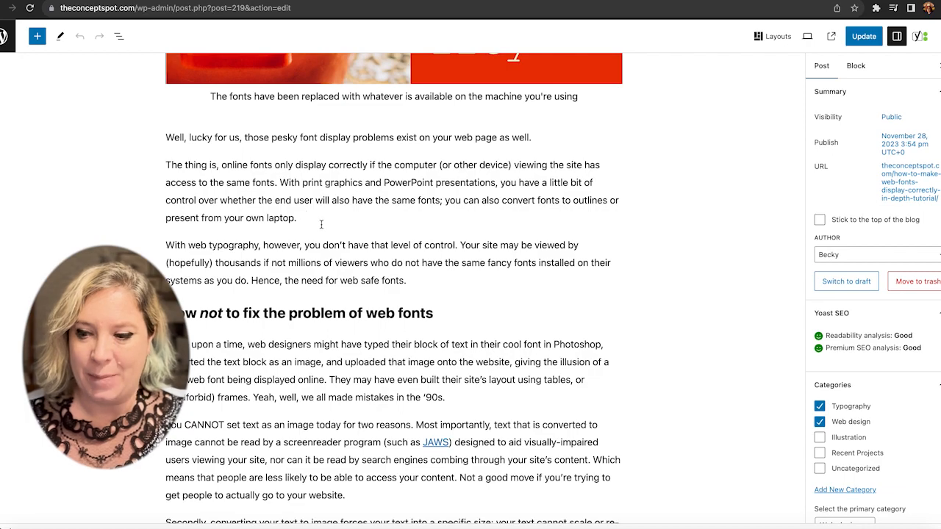
scroll(321, 224, up, 6)
scroll(321, 224, down, 8)
scroll(321, 225, up, 4)
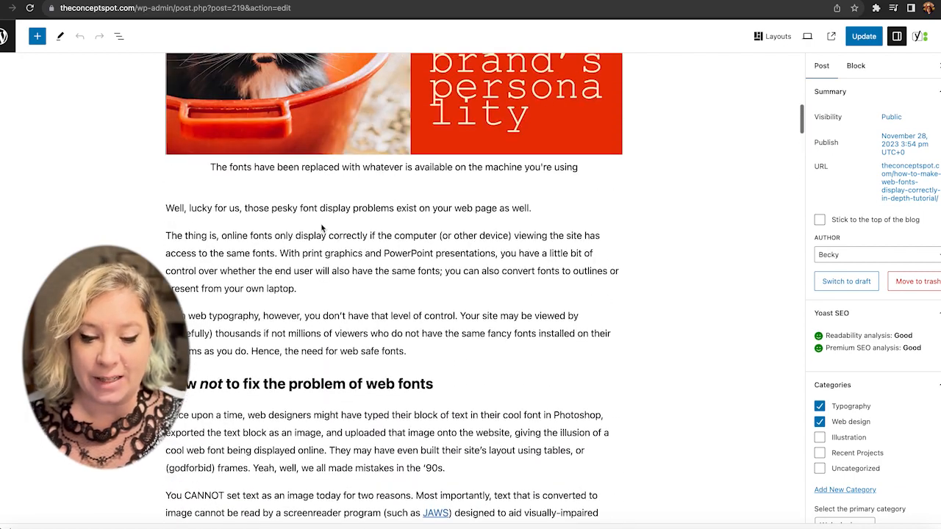
scroll(302, 287, down, 1)
click(299, 280)
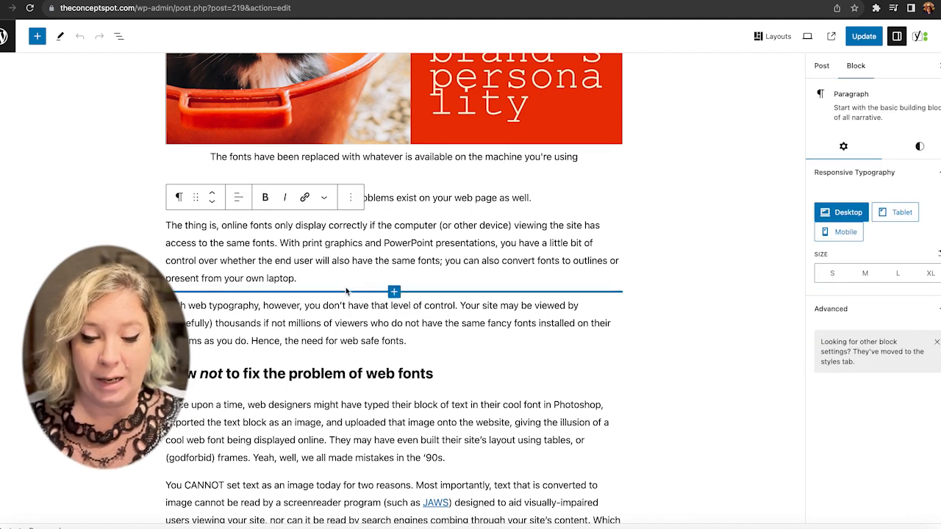
key(Return)
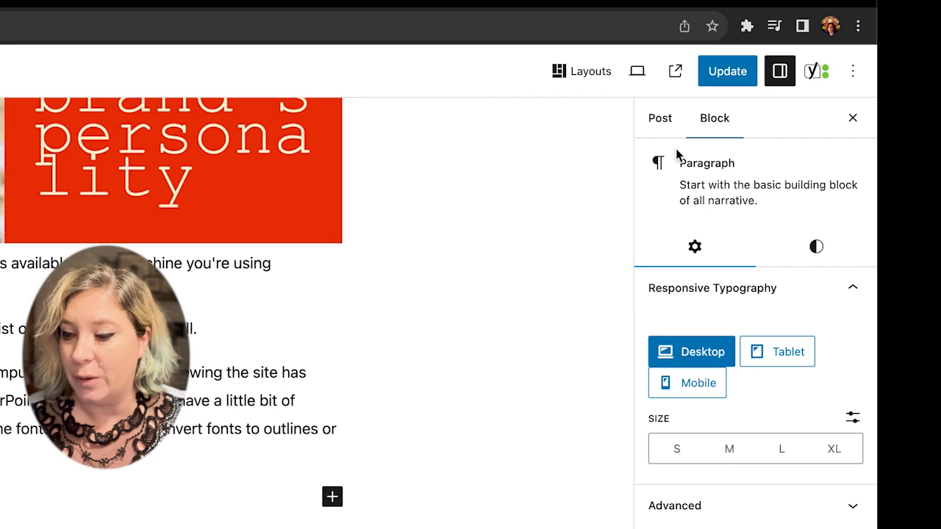
Step: Paste the YouTube embed code between the empty paragraph's p tags in the Code editor and return to the visual editor
click(856, 78)
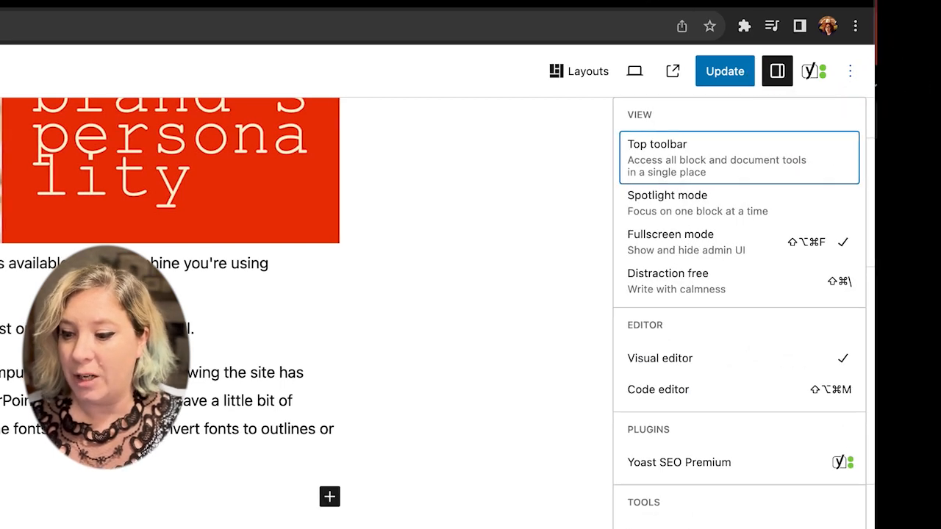
click(673, 392)
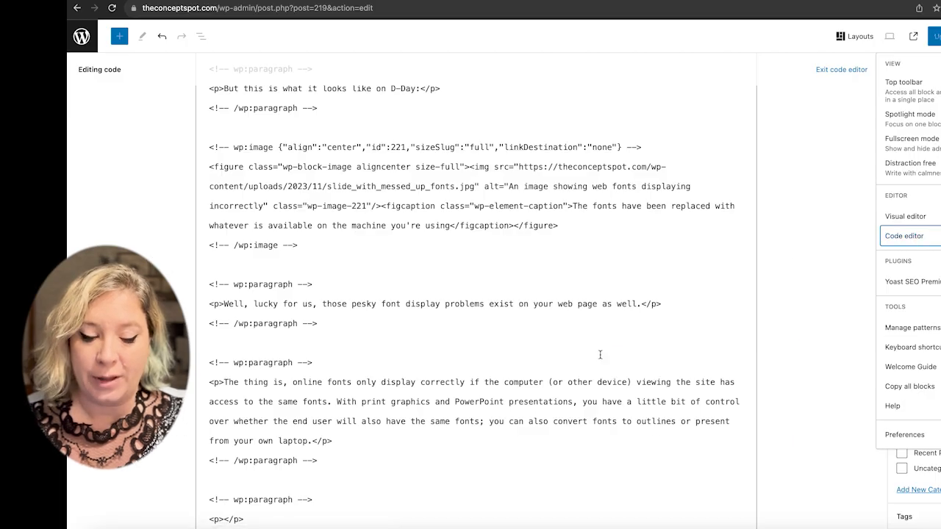
scroll(267, 381, down, 3)
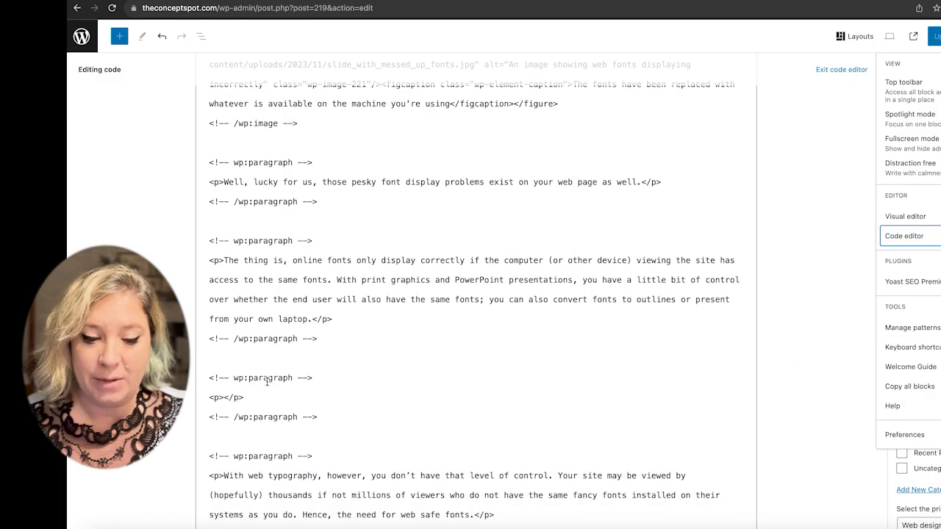
click(222, 397)
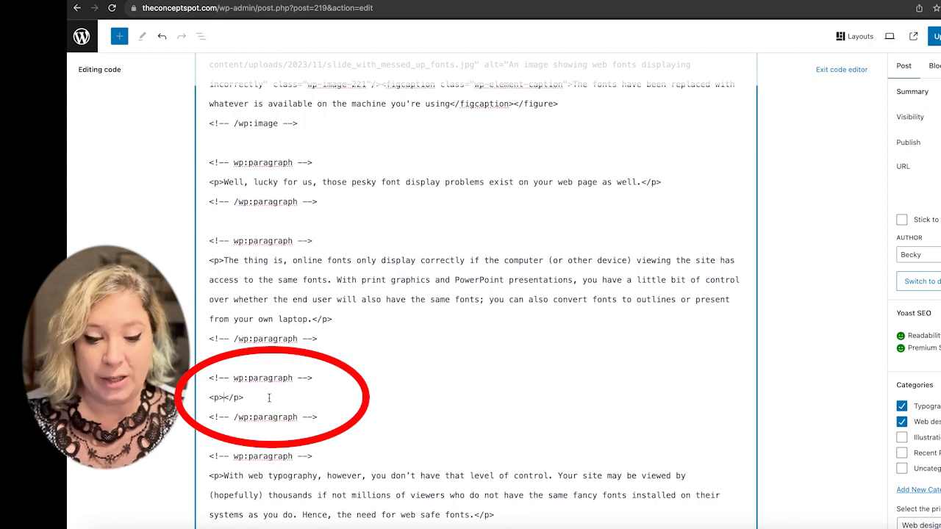
key(ctrl+v)
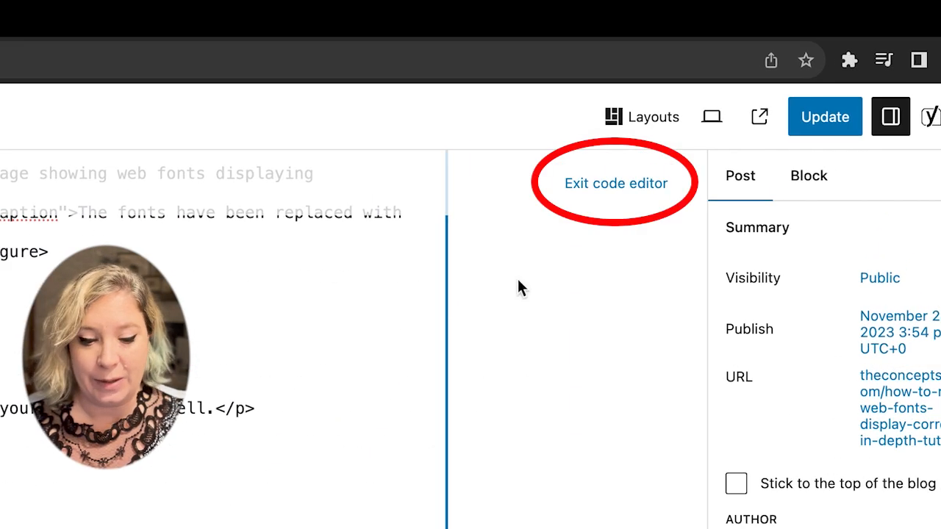
click(638, 185)
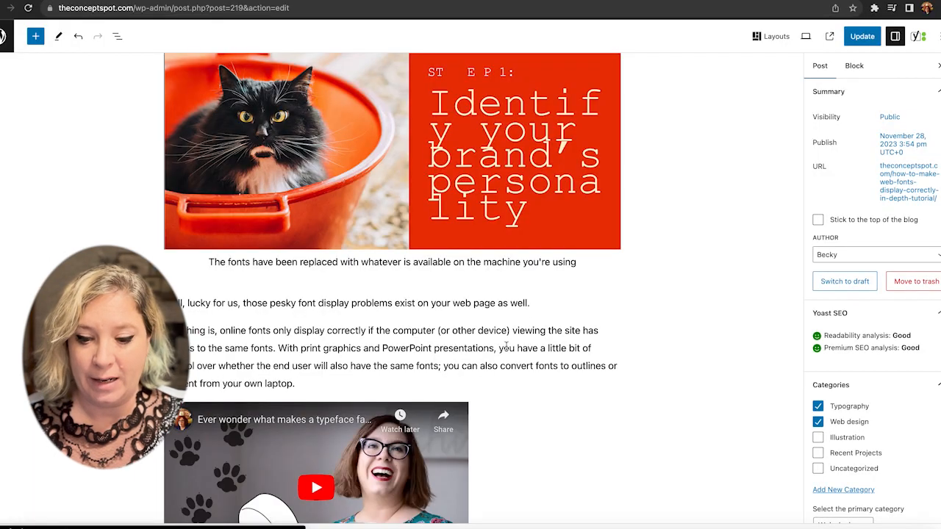
Step: Center-align the paragraph containing the embedded video and update the post
scroll(506, 345, down, 3)
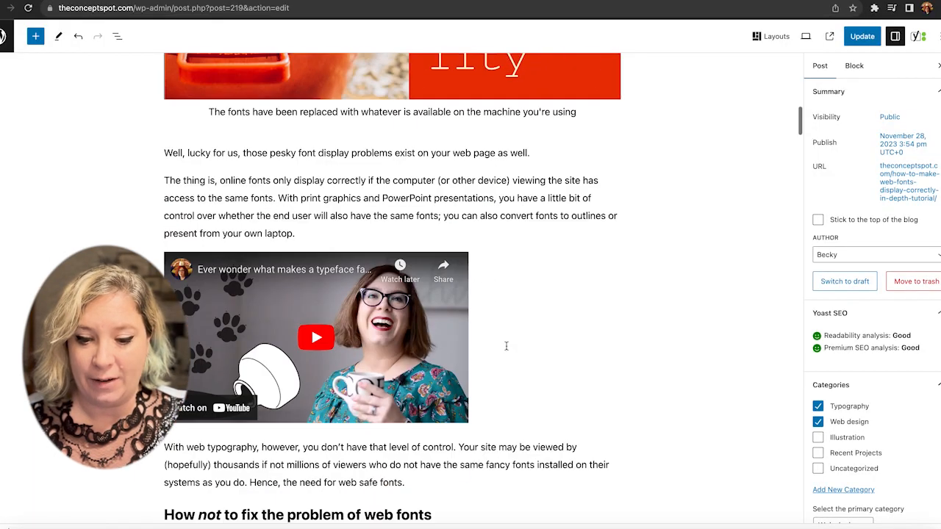
click(498, 341)
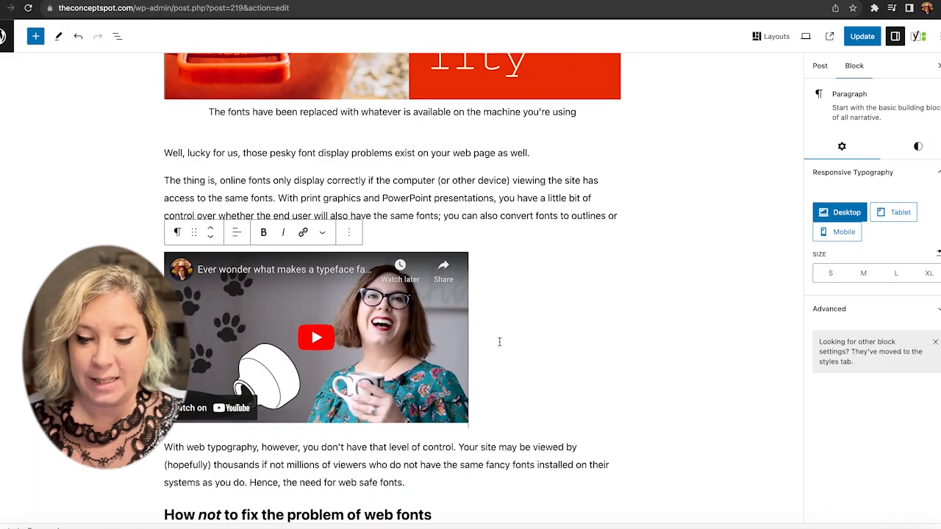
click(237, 234)
click(257, 290)
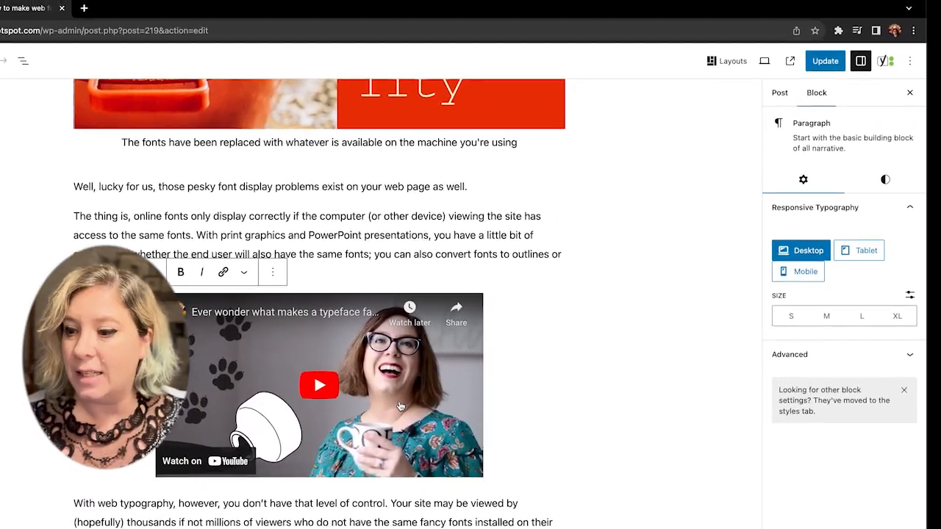
click(801, 76)
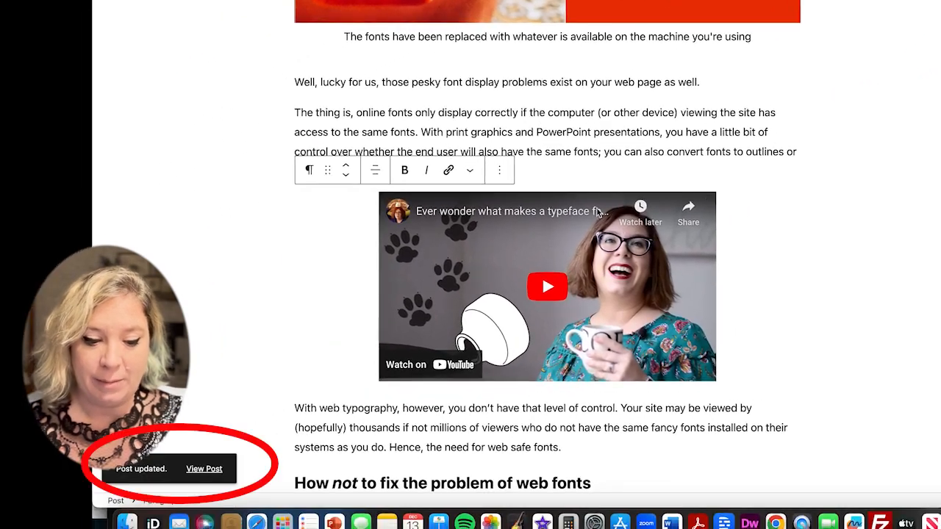
Step: View the published post and test the embedded video by playing it briefly and pausing it
click(195, 471)
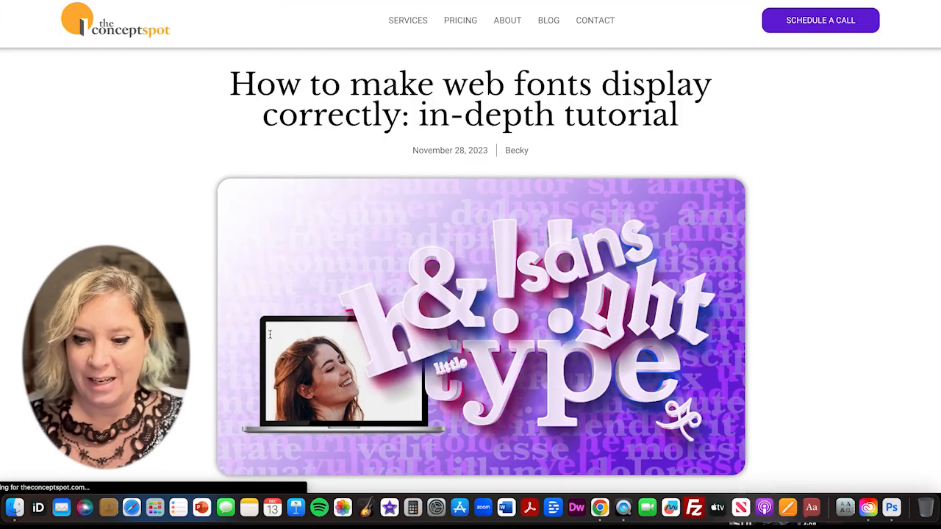
scroll(714, 292, down, 10)
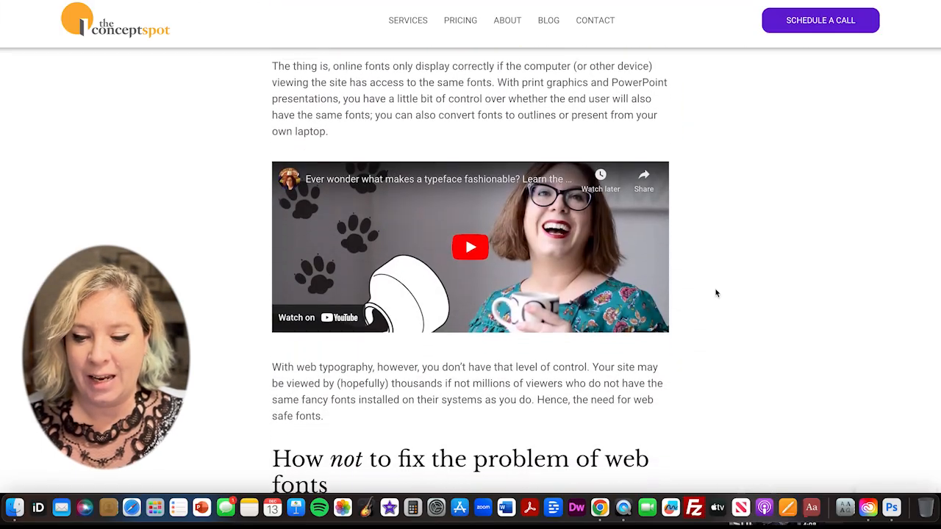
click(475, 230)
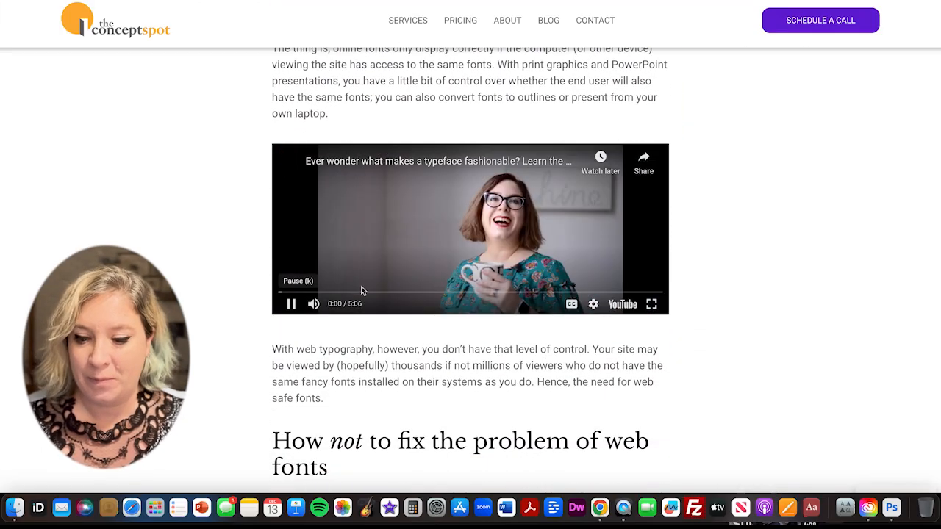
click(292, 305)
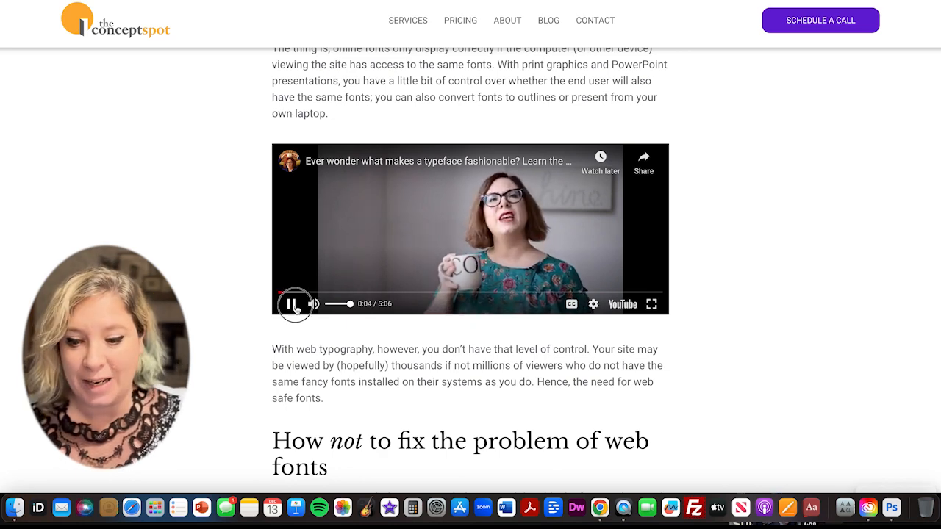
Step: Look through the published post from the embedded video down to its conclusion and back up
scroll(718, 114, up, 4)
scroll(718, 114, down, 5)
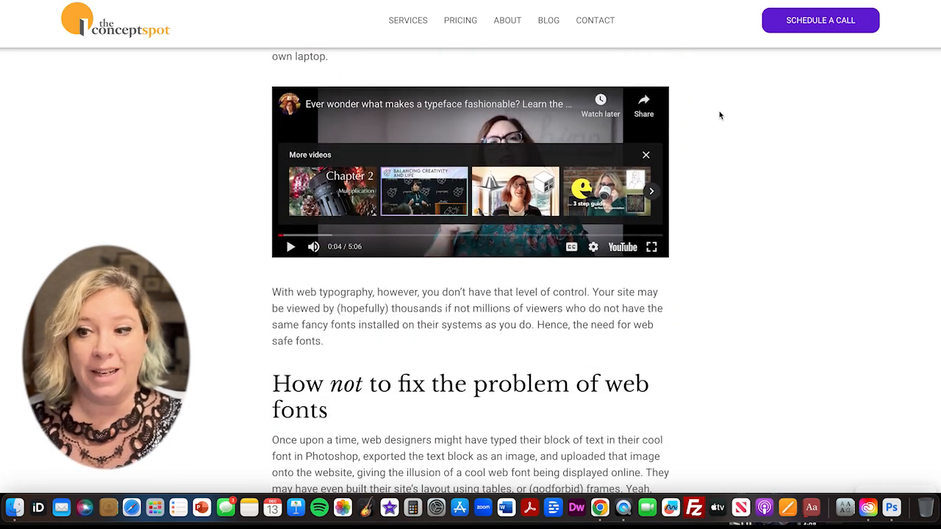
scroll(564, 274, down, 15)
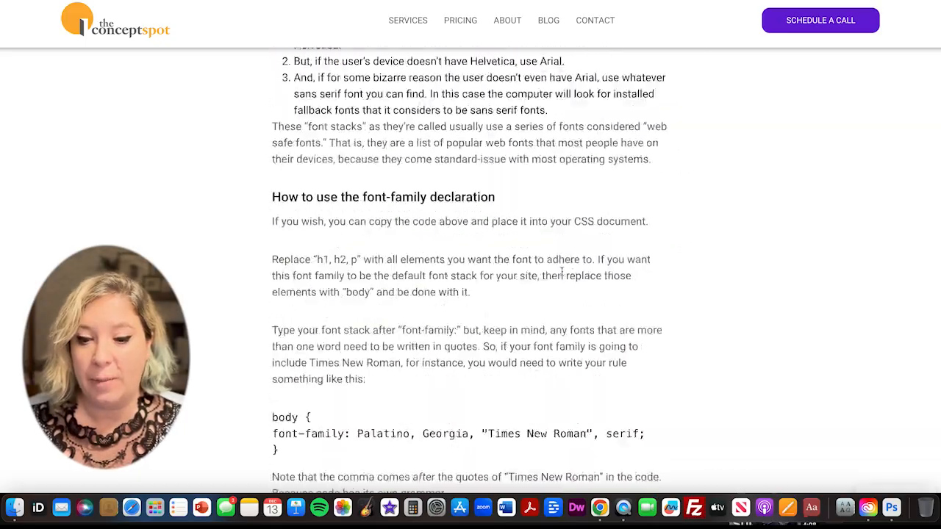
scroll(562, 275, down, 20)
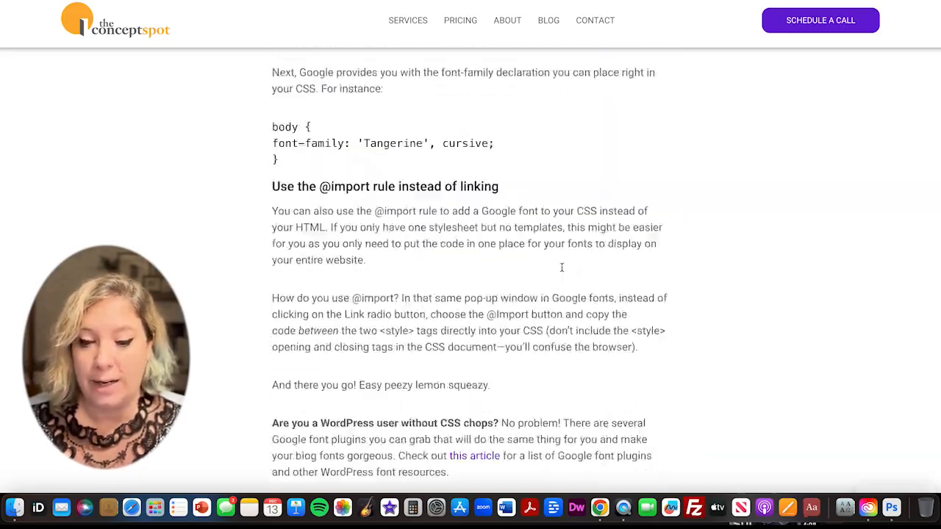
scroll(562, 270, down, 20)
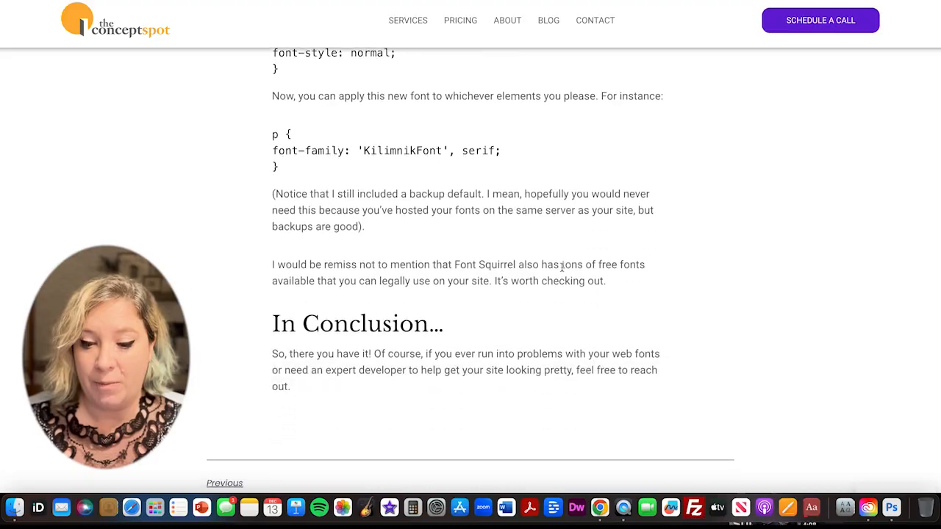
scroll(562, 271, up, 20)
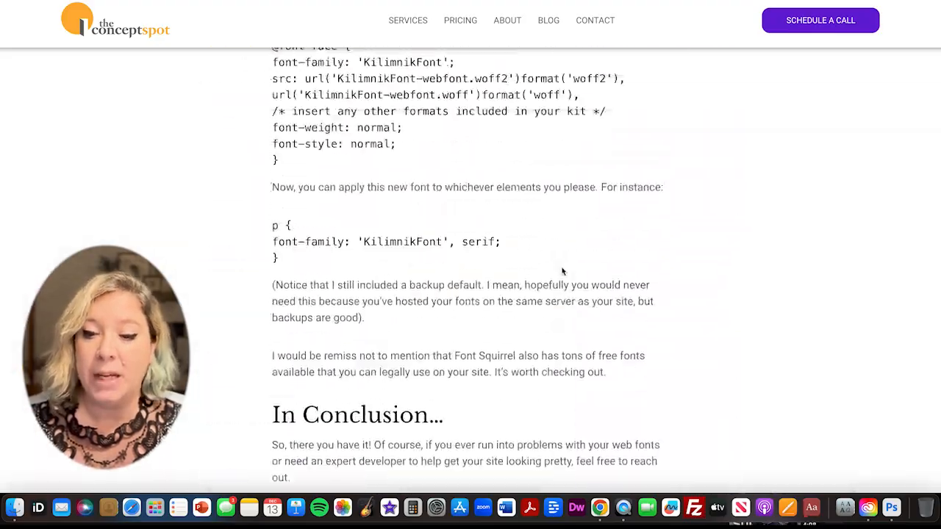
scroll(562, 270, up, 20)
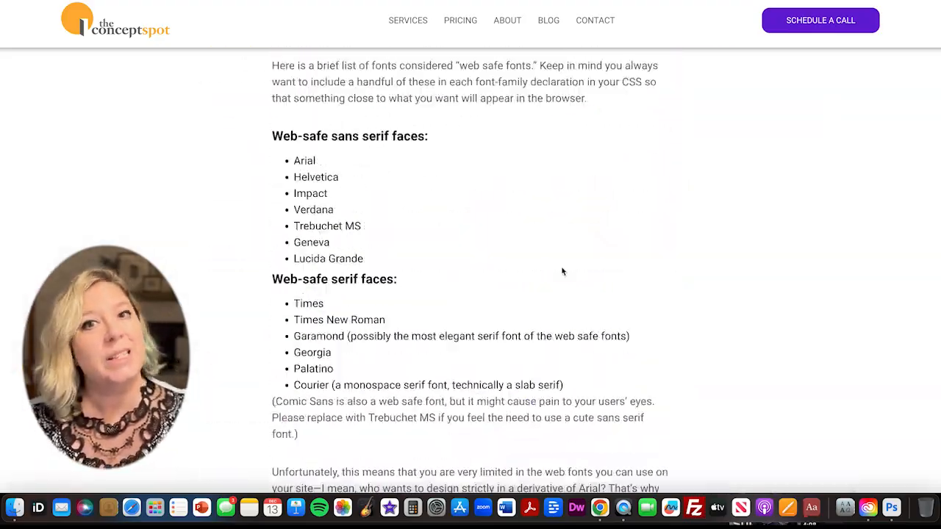
scroll(562, 270, up, 2)
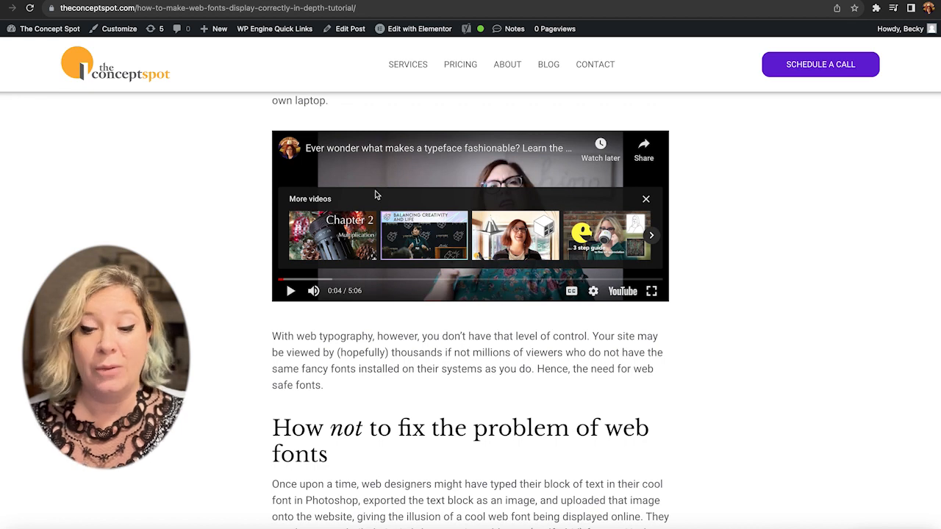
Step: Reopen the post for editing from the published page and switch it to the Code editor
scroll(354, 170, up, 1)
click(351, 29)
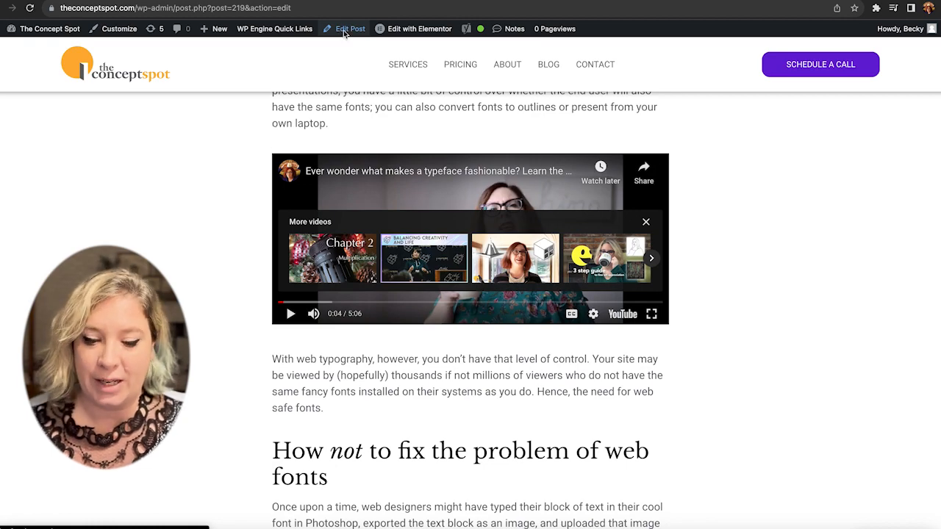
scroll(554, 86, down, 10)
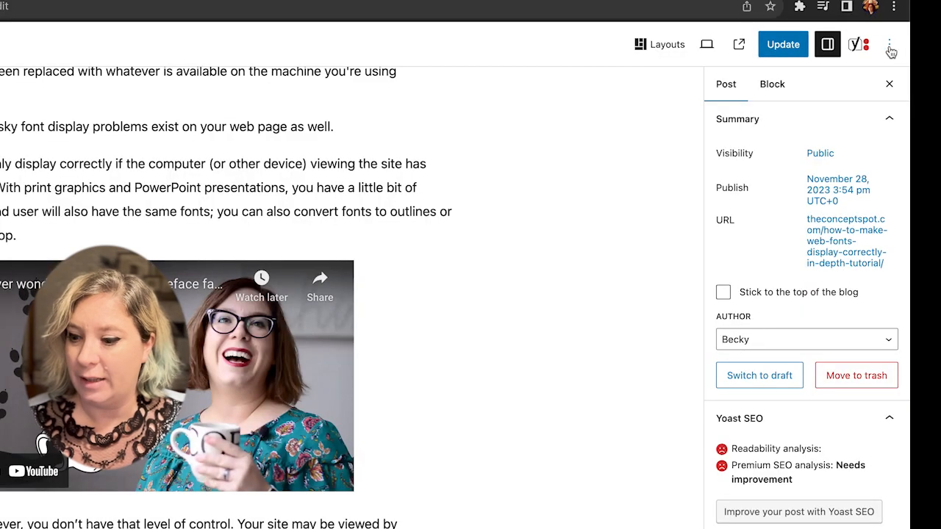
click(939, 36)
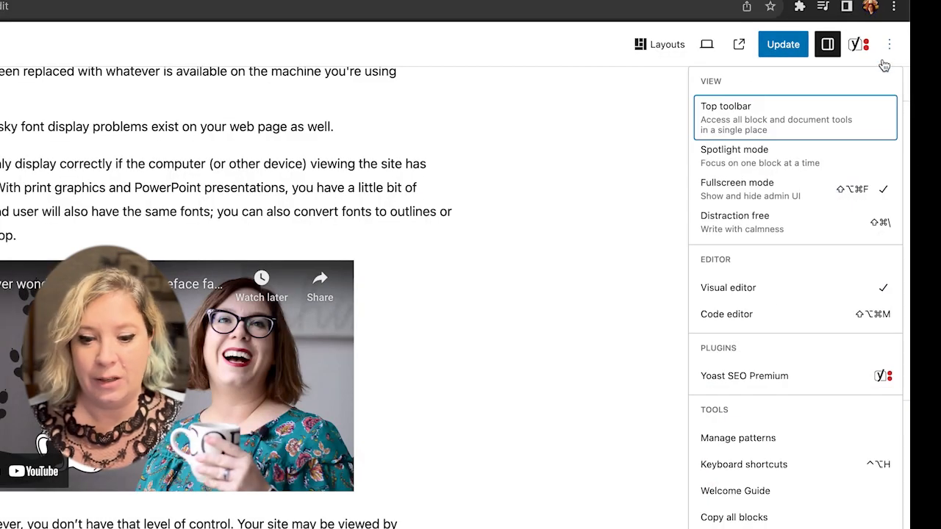
click(727, 315)
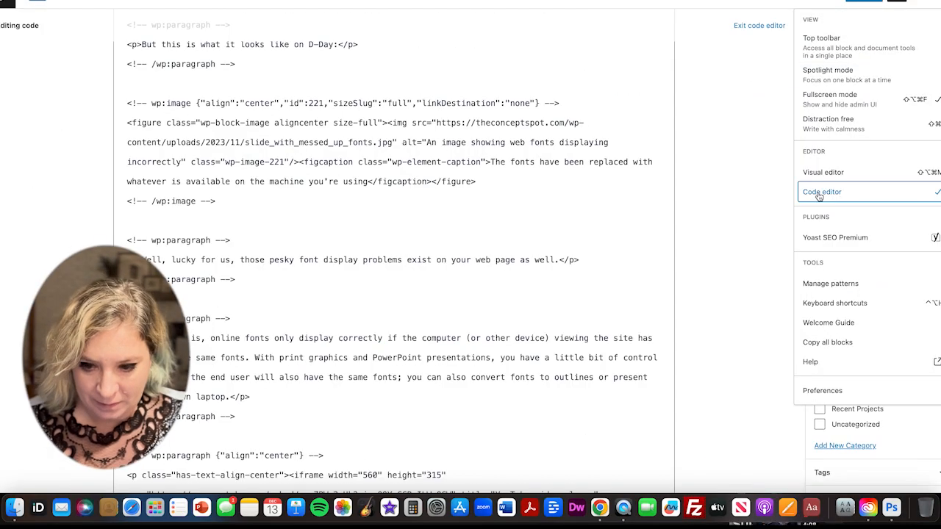
Step: Locate the embedded video's code below the "from your own laptop" paragraph by searching the page for "iframe"
scroll(328, 254, down, 4)
click(289, 207)
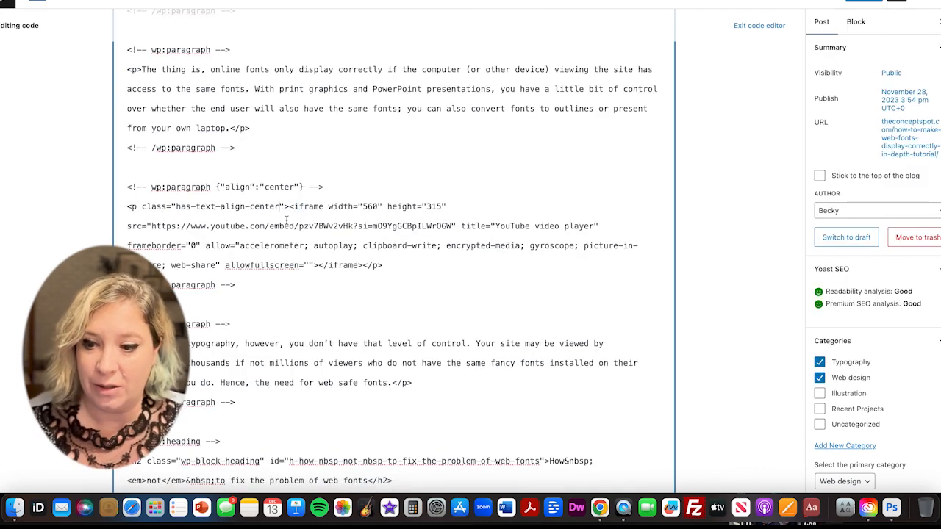
key(super+f)
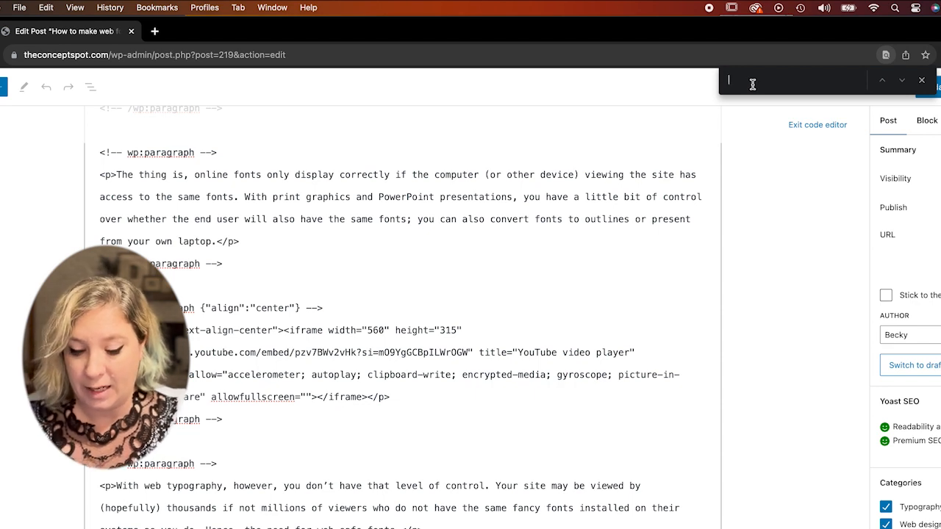
text(iframe)
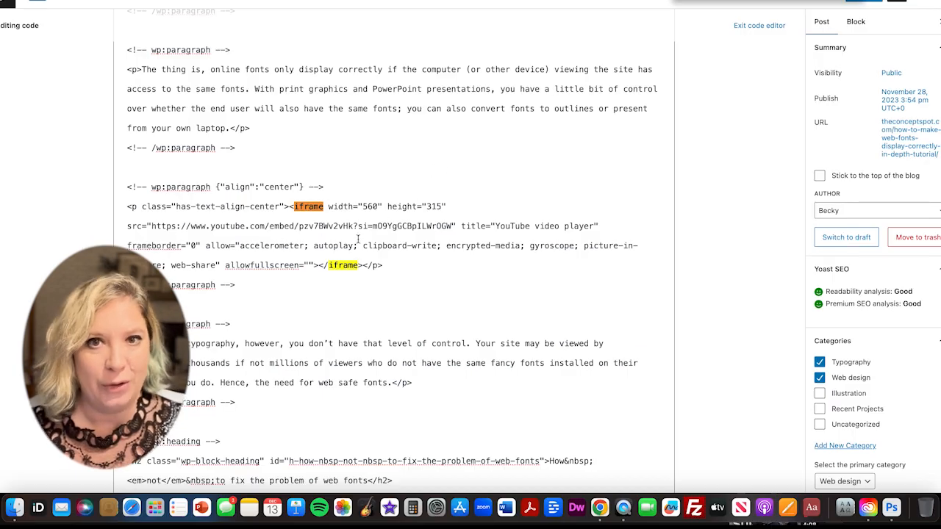
key(Escape)
Step: Delete the whole centered paragraph block containing the YouTube iframe, including its opening and closing wp:paragraph comments
click(260, 281)
drag(240, 284, 130, 210)
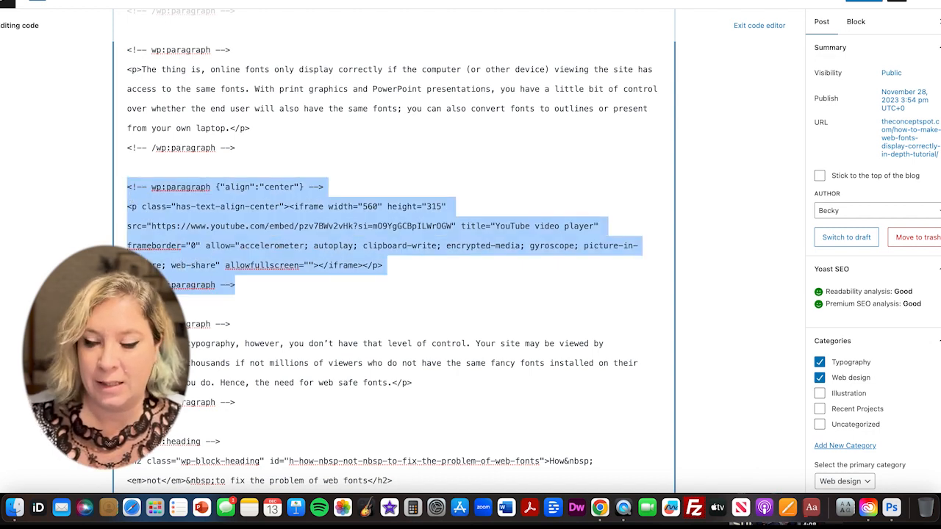
key(BackSpace)
key(BackSpace)
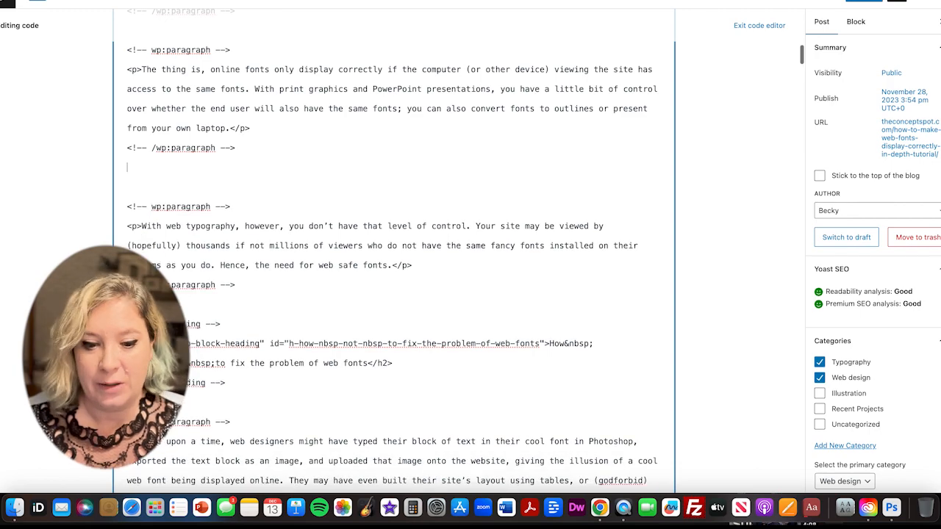
Step: Return to the visual editor, update the post without the video, and view the published page
click(772, 25)
scroll(421, 295, up, 5)
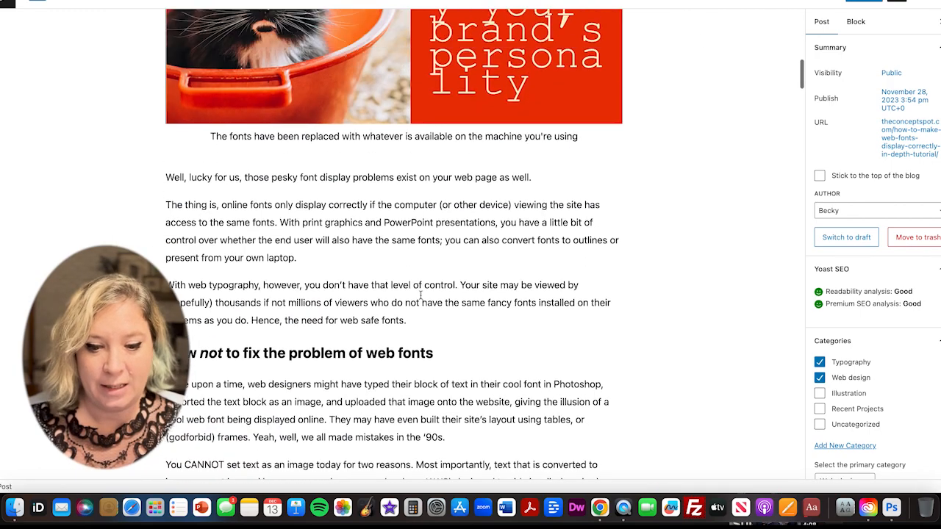
scroll(420, 295, down, 5)
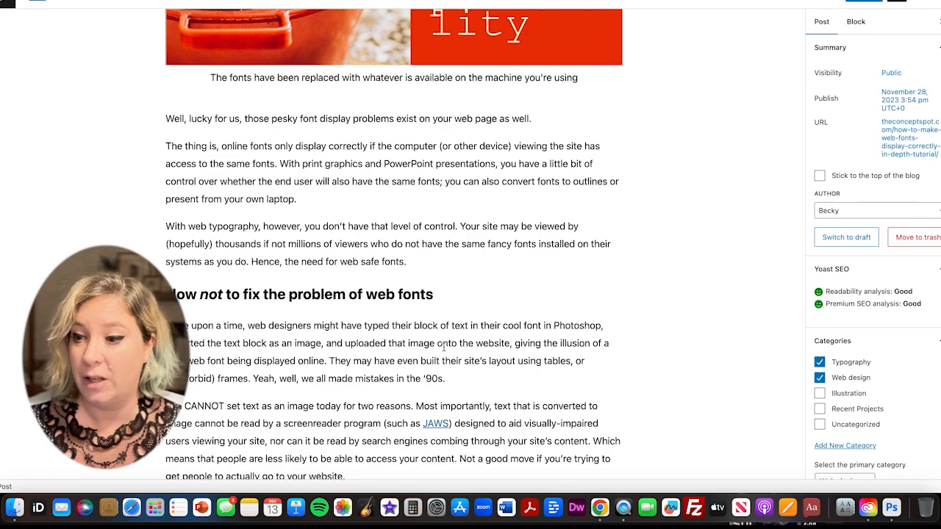
scroll(421, 295, down, 5)
click(862, 3)
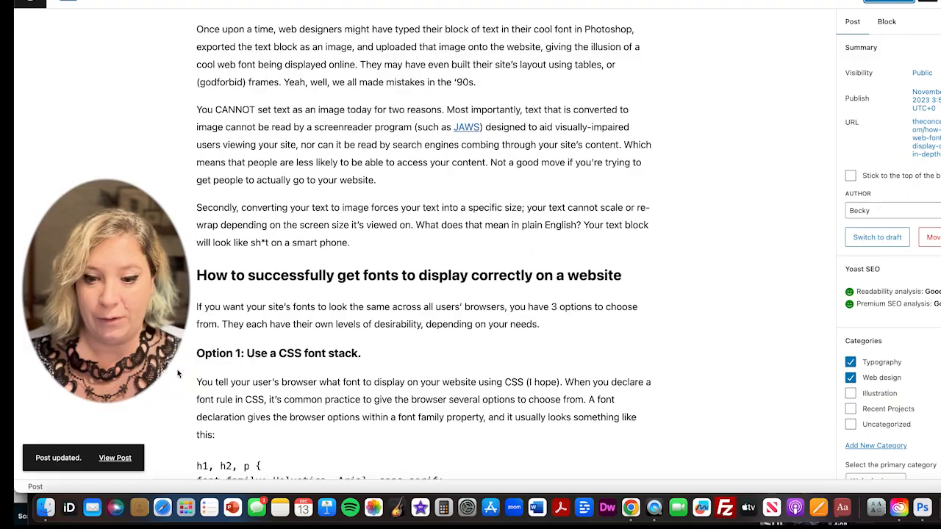
click(116, 456)
scroll(563, 276, down, 15)
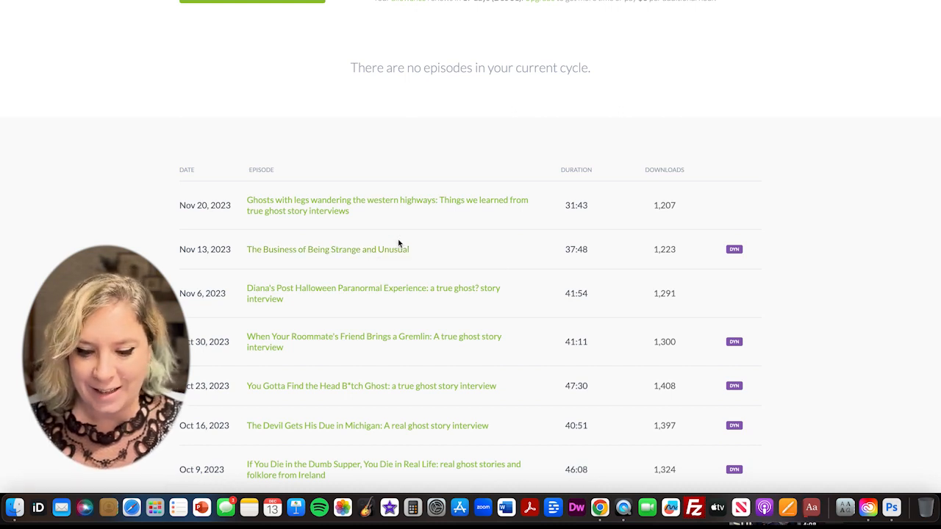
Step: In Buzzsprout, open the episode "The Business of Being Strange and Unusual" and copy its single-episode embed code
click(336, 249)
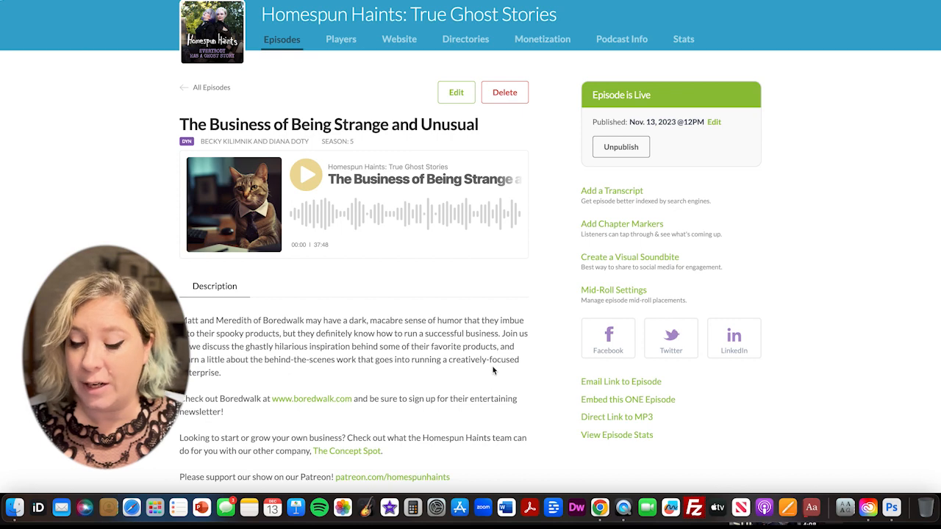
scroll(626, 381, down, 2)
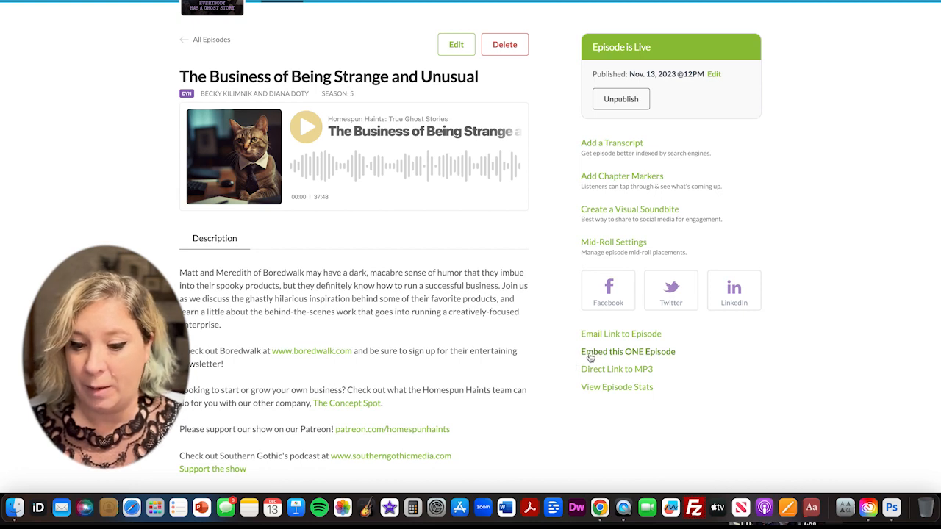
click(590, 356)
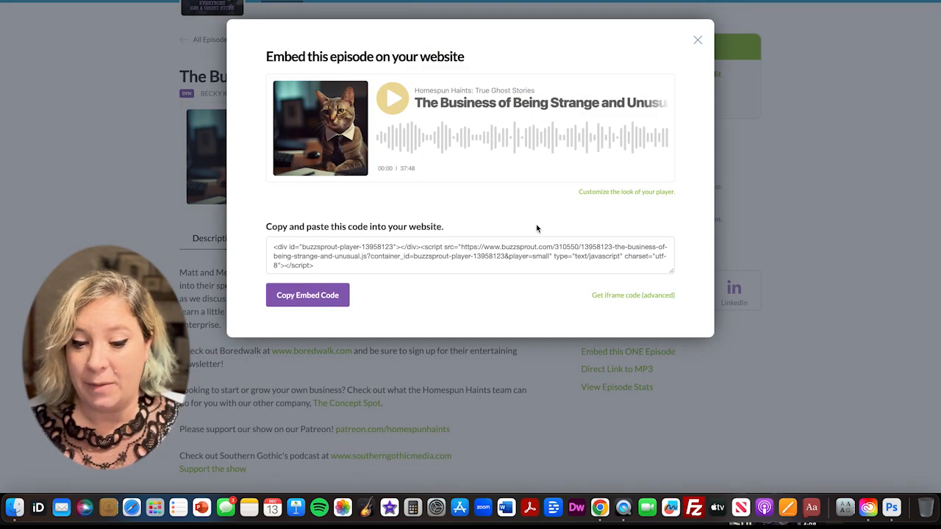
click(322, 269)
key(super+c)
mouse_move(322, 268)
mouse_down()
mouse_move(291, 253)
mouse_move(324, 268)
mouse_up()
click(699, 41)
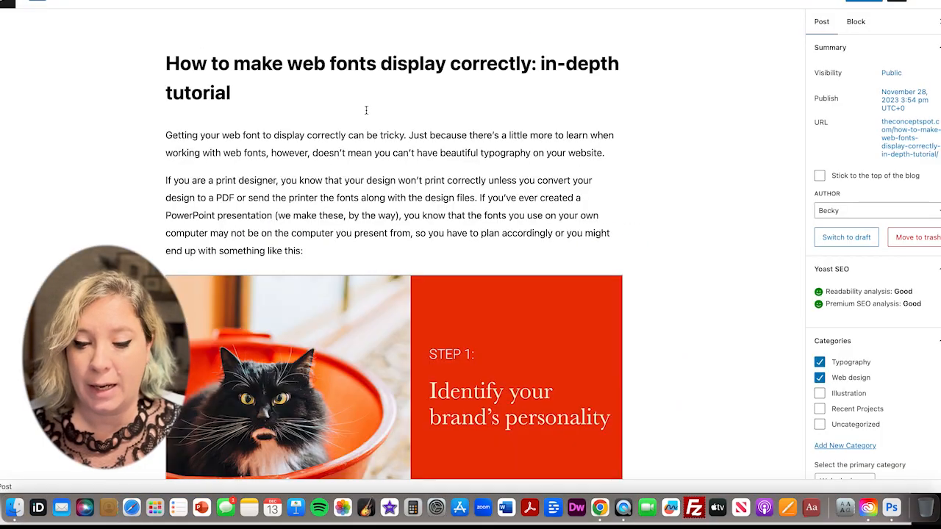
Step: Back in the WordPress editor, add an empty paragraph block after the paragraph ending "present from your own laptop."
scroll(364, 214, down, 10)
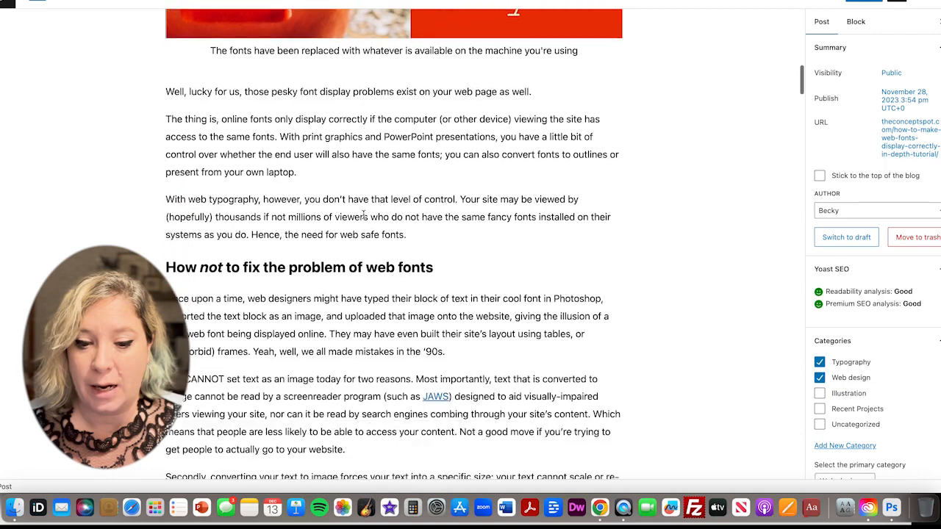
scroll(363, 218, up, 2)
click(309, 157)
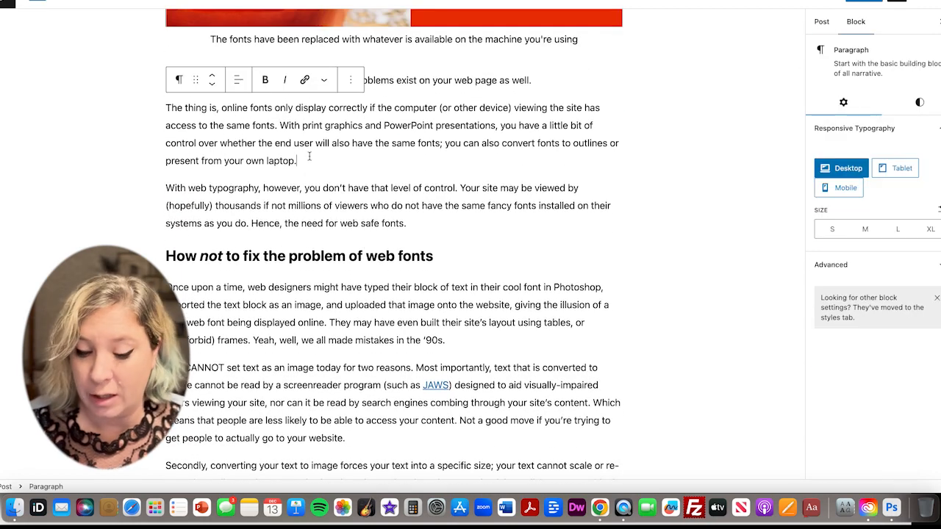
key(Return)
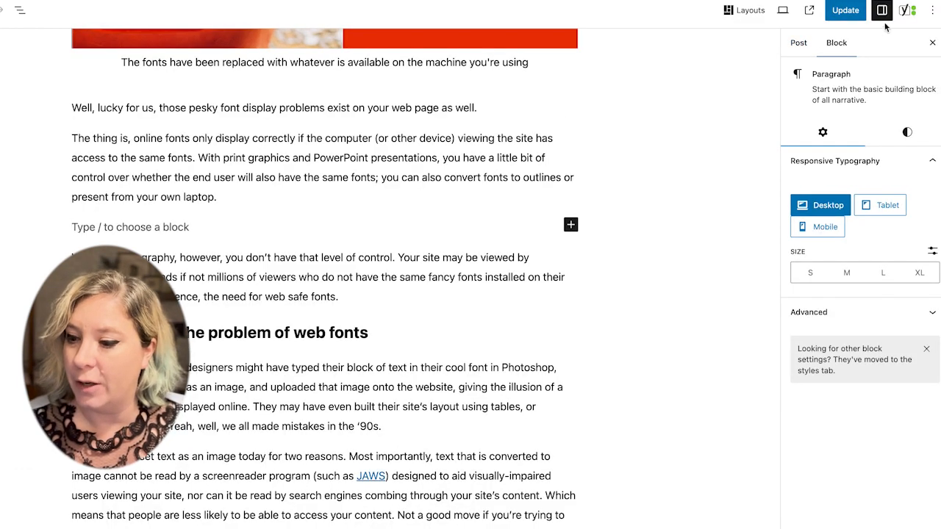
Step: Switch to the Code editor and paste the Buzzsprout embed code between the empty paragraph's p tags
click(932, 9)
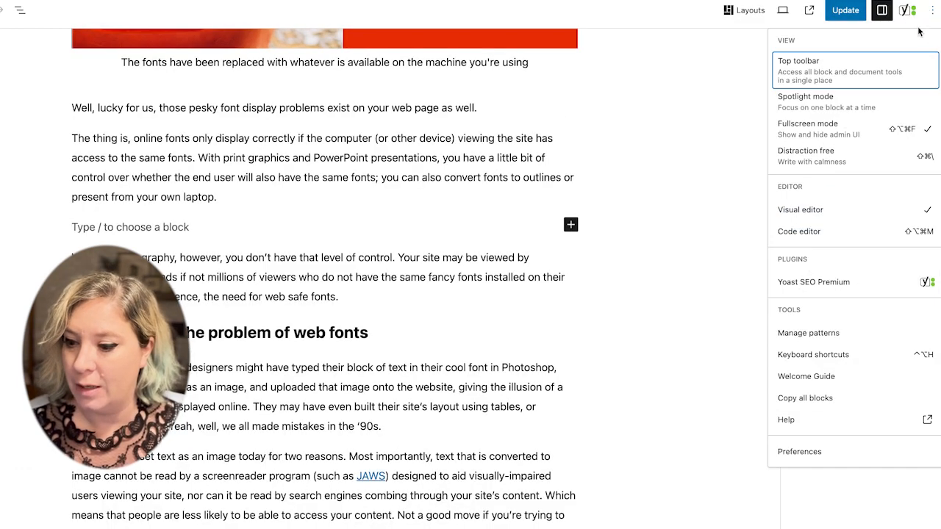
click(797, 232)
scroll(383, 368, down, 5)
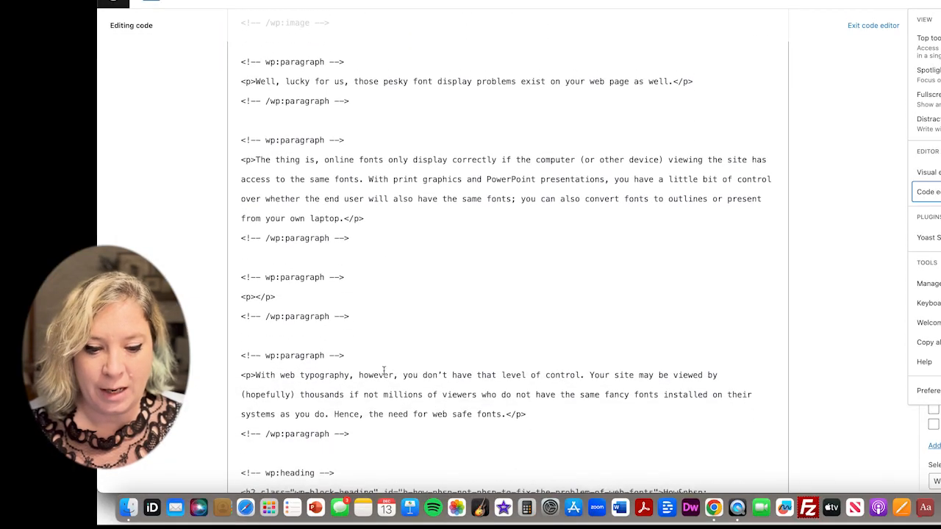
click(255, 291)
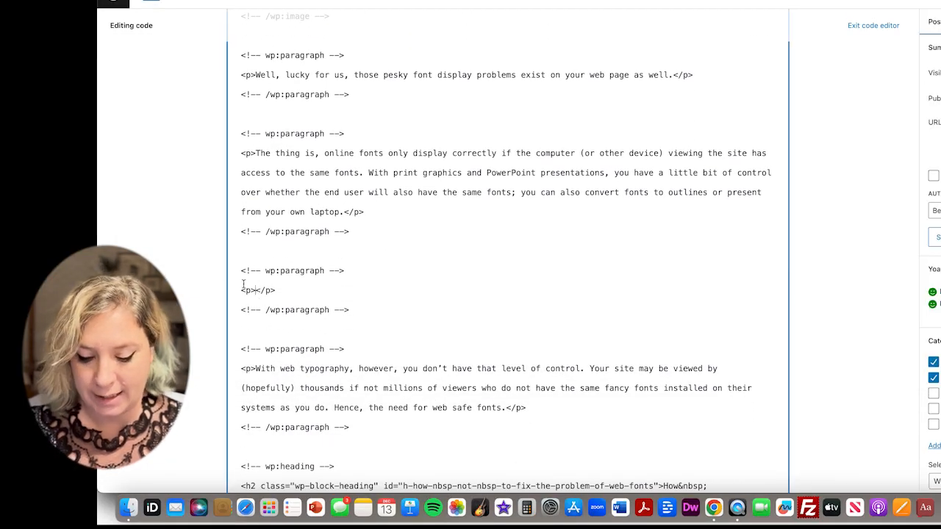
key(super+v)
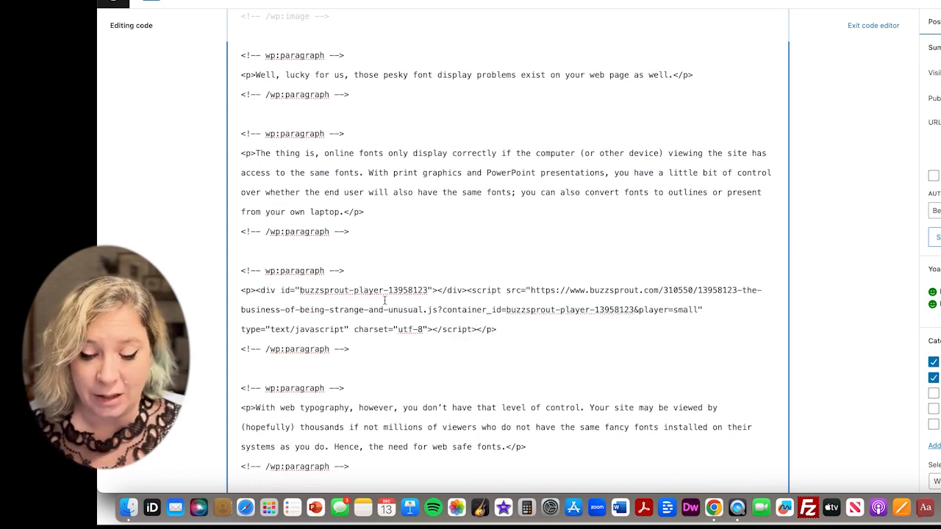
Step: Remove the Buzzsprout player's div element from the embed code, leaving the script, and update the post from the visual editor
drag(467, 289, 257, 291)
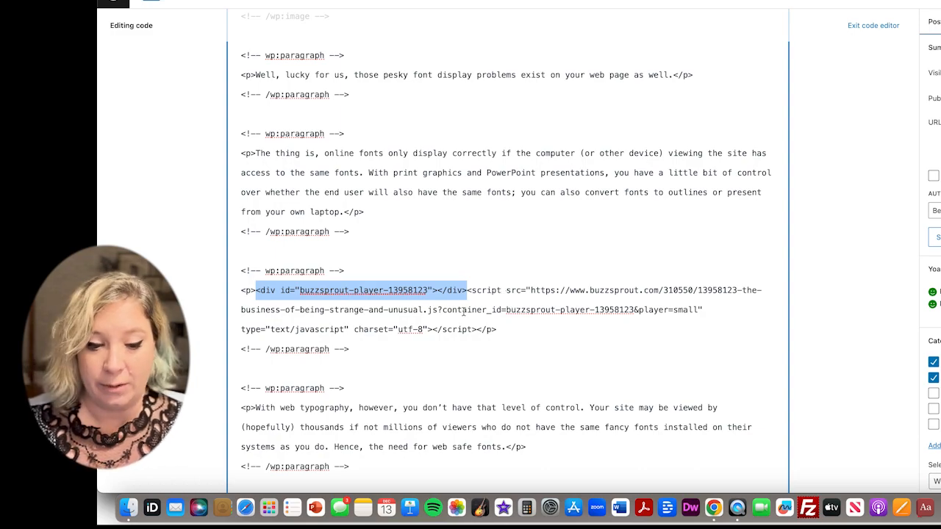
key(BackSpace)
click(874, 26)
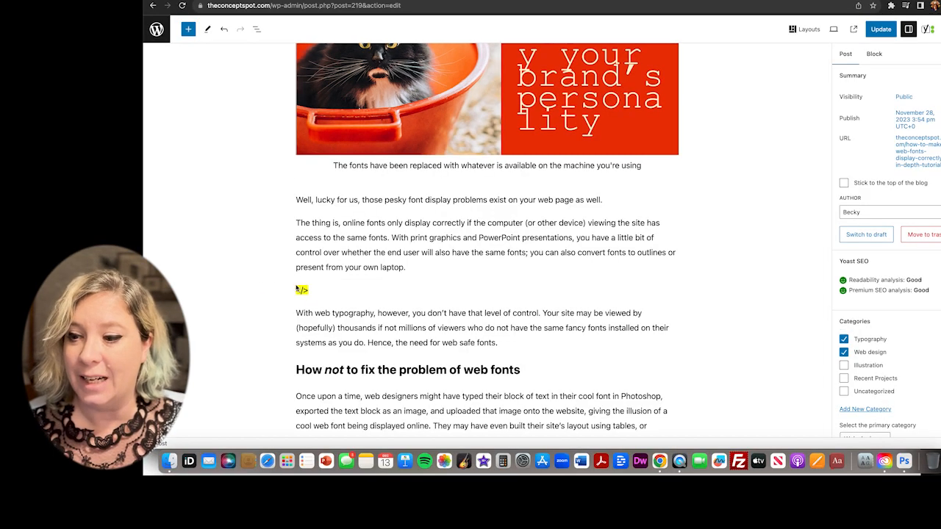
click(880, 29)
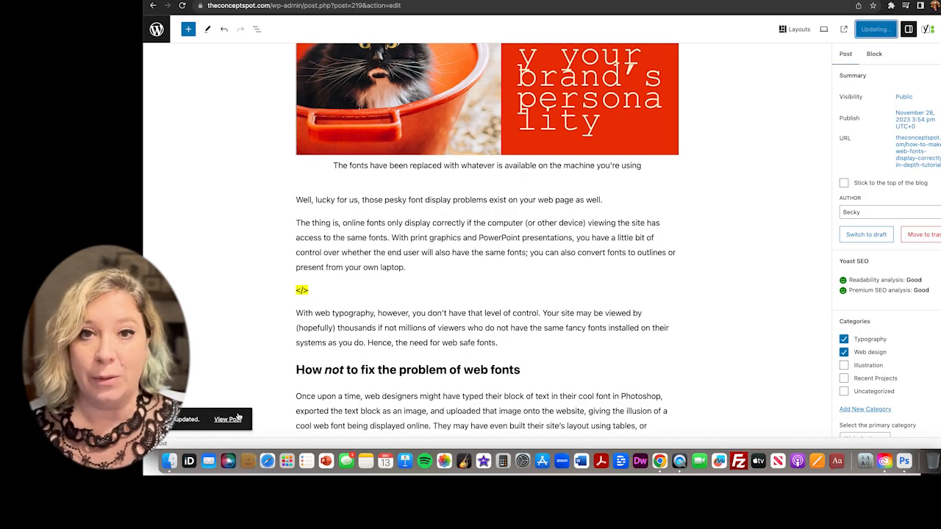
Step: View the published post and examine the embedded podcast player and the rest of the page down to the footer
click(228, 419)
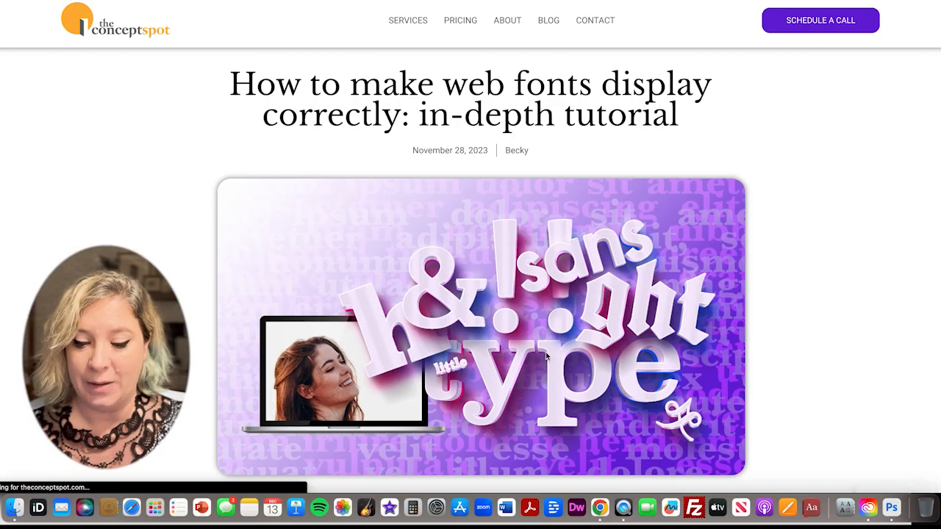
scroll(616, 308, down, 20)
scroll(617, 308, down, 2)
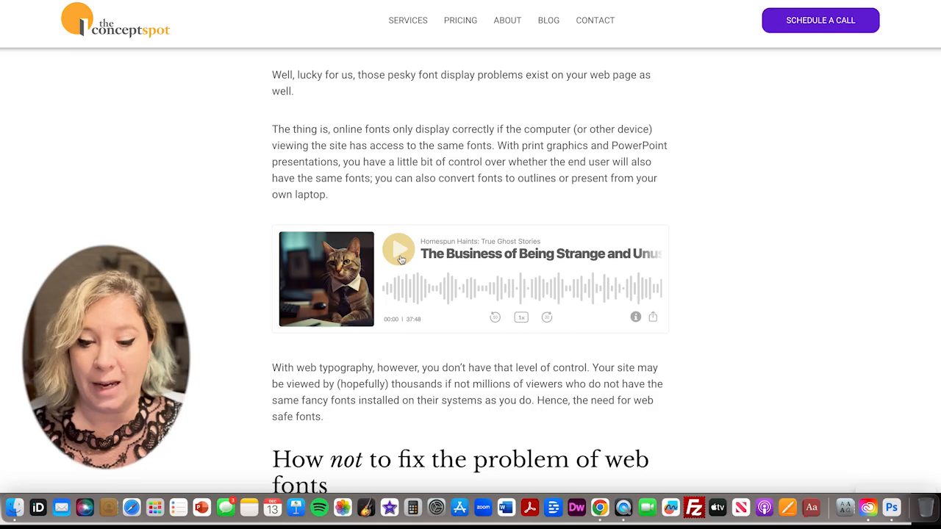
scroll(419, 329, down, 20)
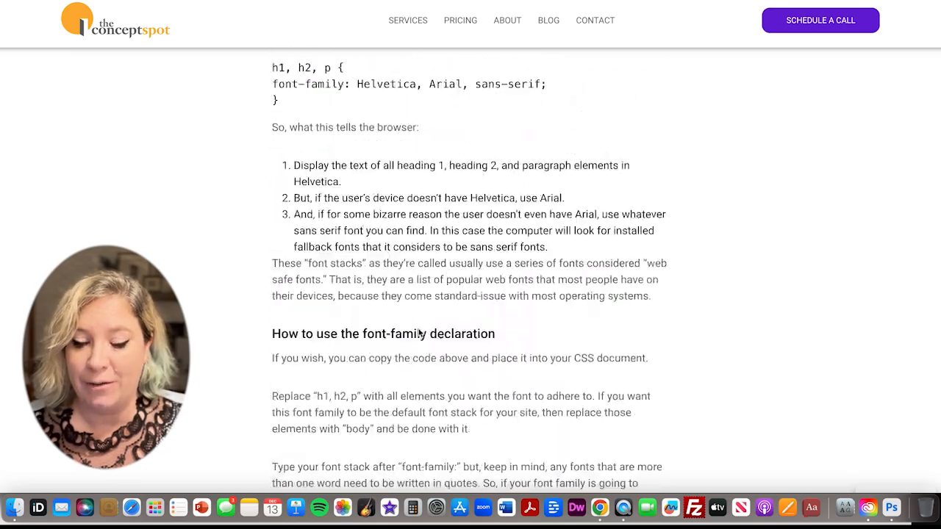
scroll(420, 333, down, 20)
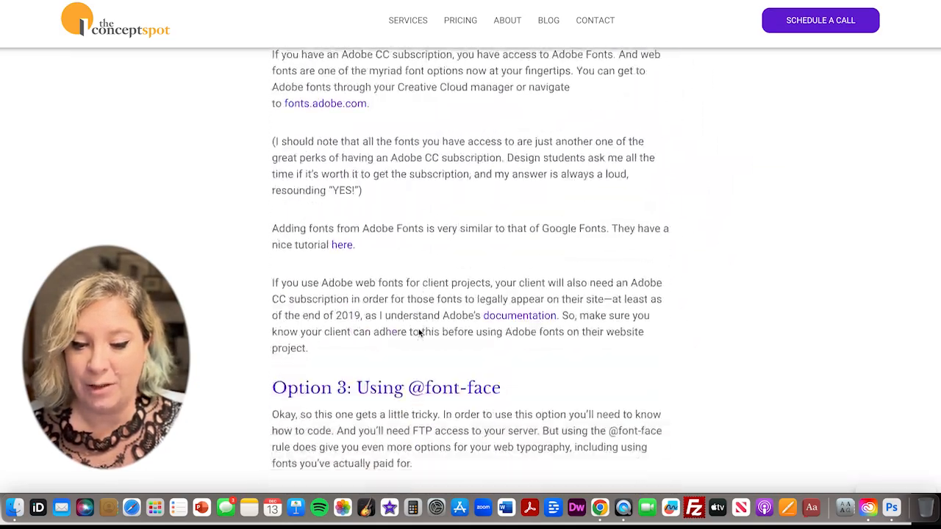
scroll(419, 333, down, 10)
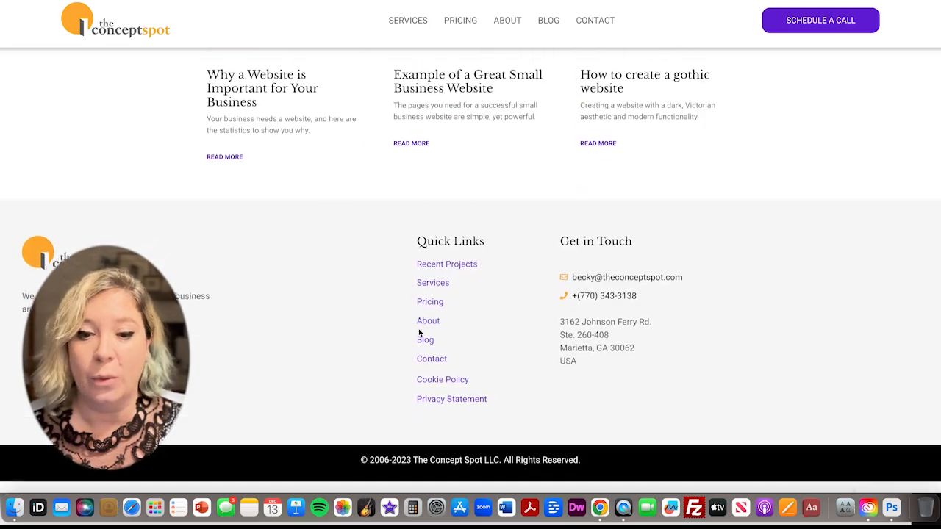
scroll(419, 333, up, 20)
scroll(418, 333, up, 20)
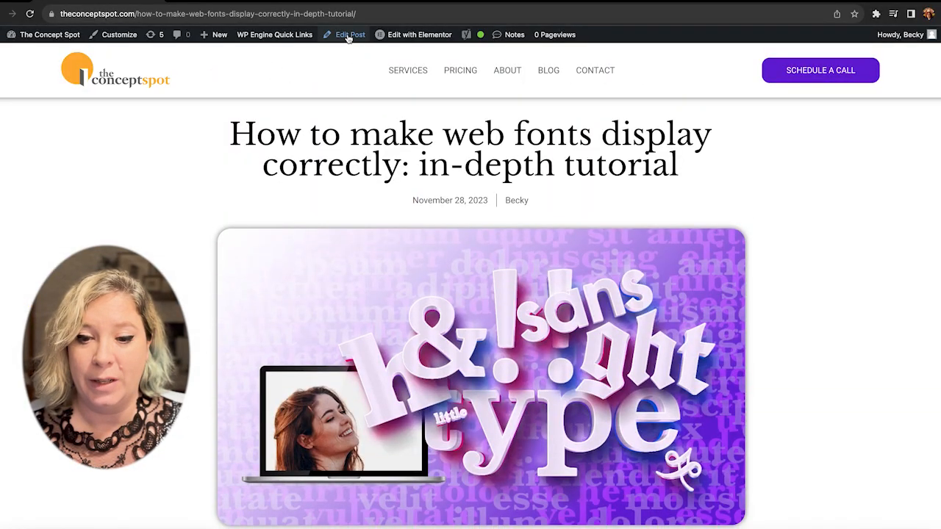
Step: Reopen the published post in the WordPress block editor
mouse_move(395, 40)
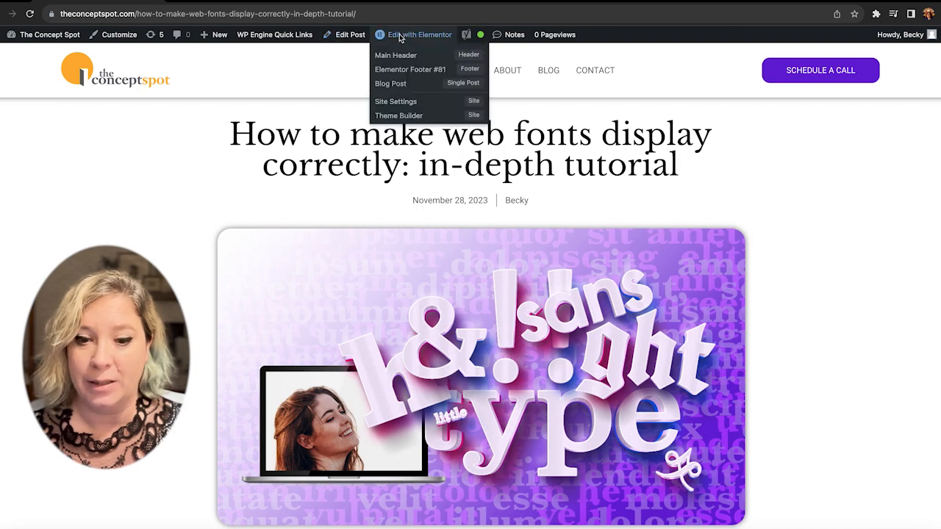
click(340, 36)
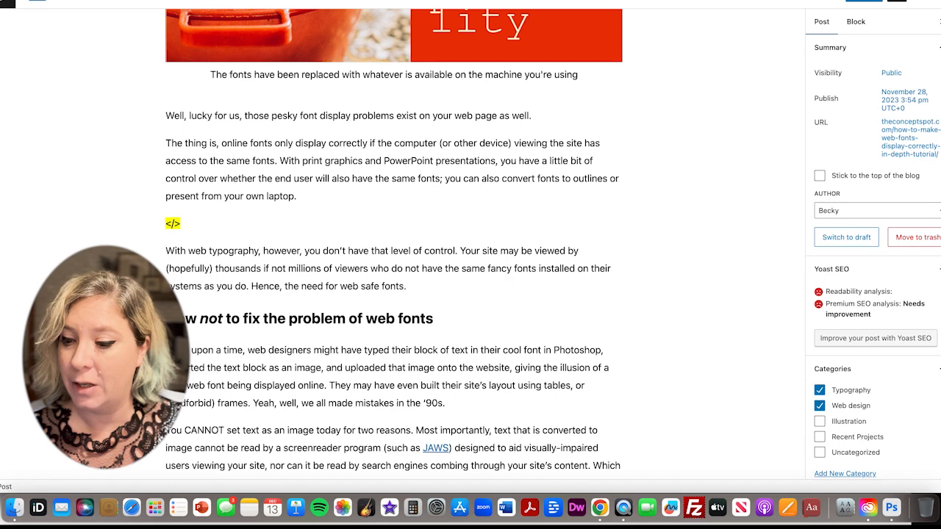
Step: Delete the whole paragraph block containing the Buzzsprout script in the Code editor, including its paragraph comments, and return to the visual editor
click(932, 2)
click(813, 192)
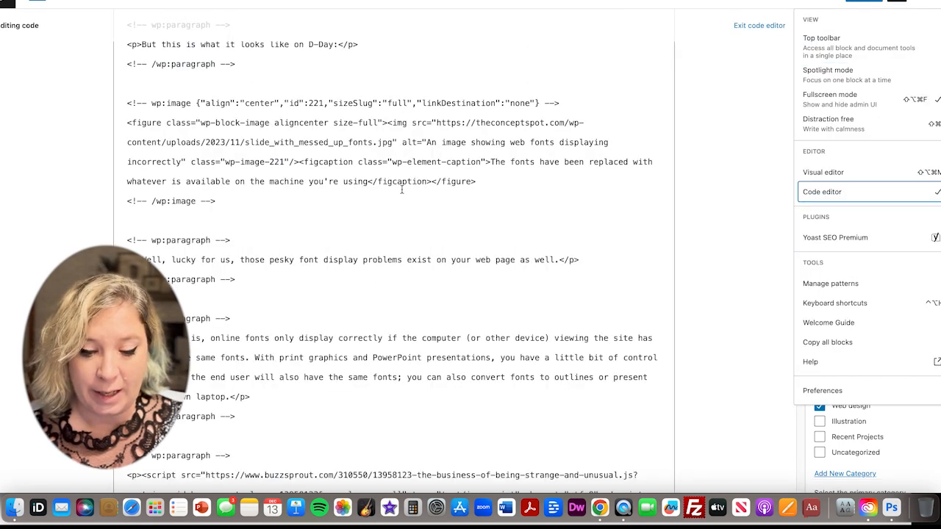
scroll(392, 255, down, 5)
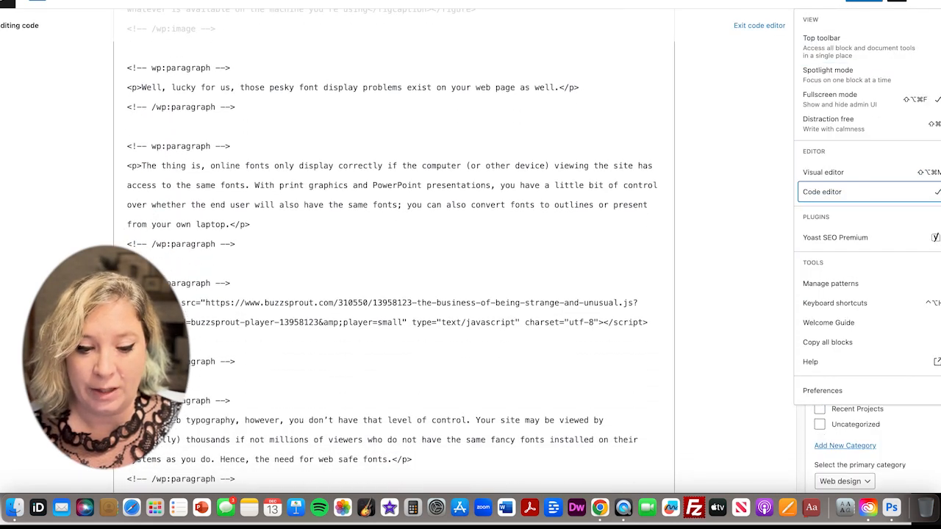
click(224, 350)
drag(236, 361, 127, 283)
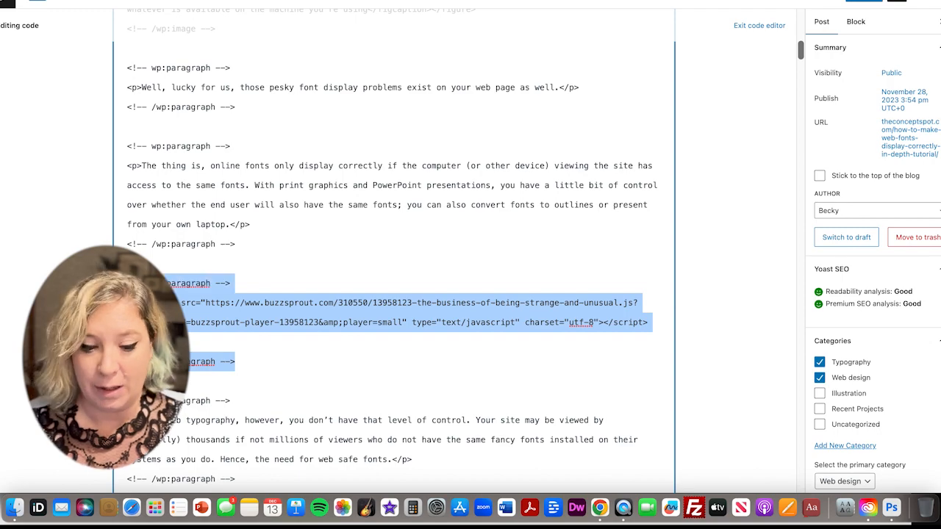
key(BackSpace)
click(738, 26)
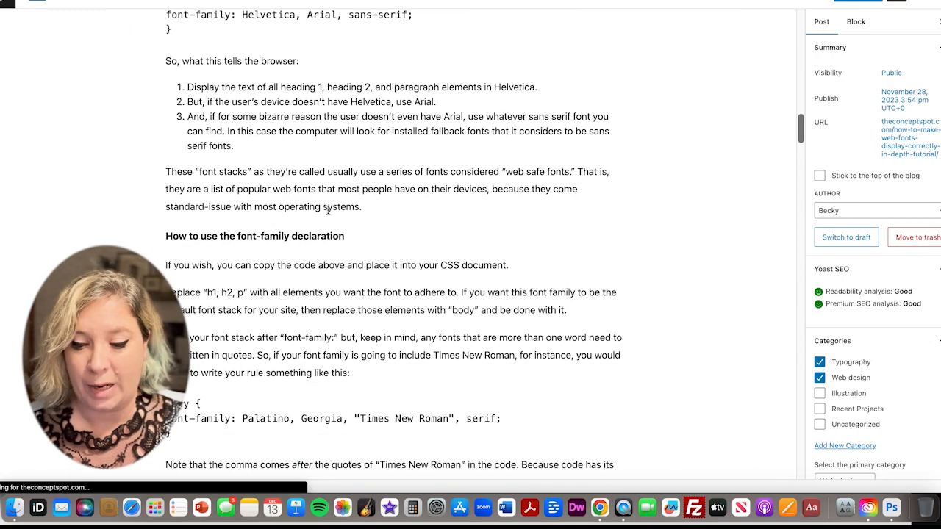
Step: View the published post and examine the article from the slide images through the web-safe font lists to the Google fonts instructions
scroll(500, 246, down, 8)
scroll(500, 247, down, 15)
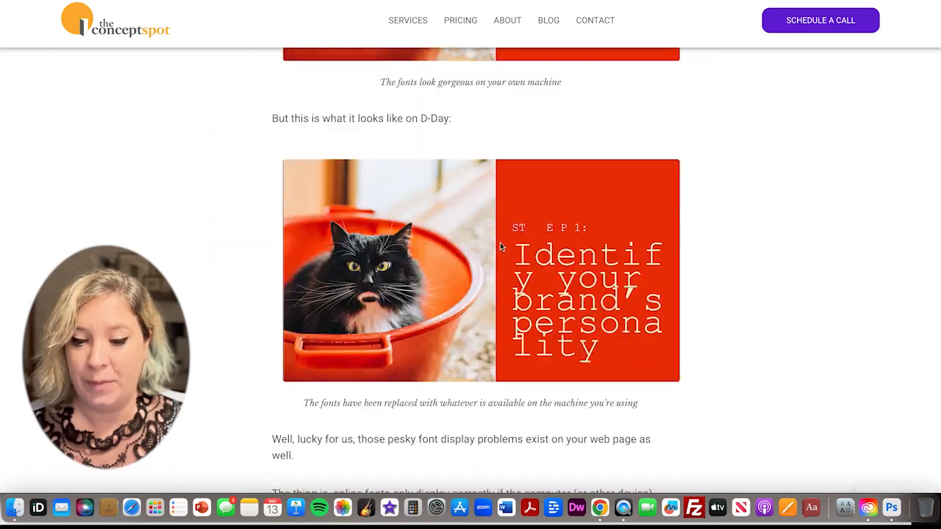
scroll(500, 246, down, 5)
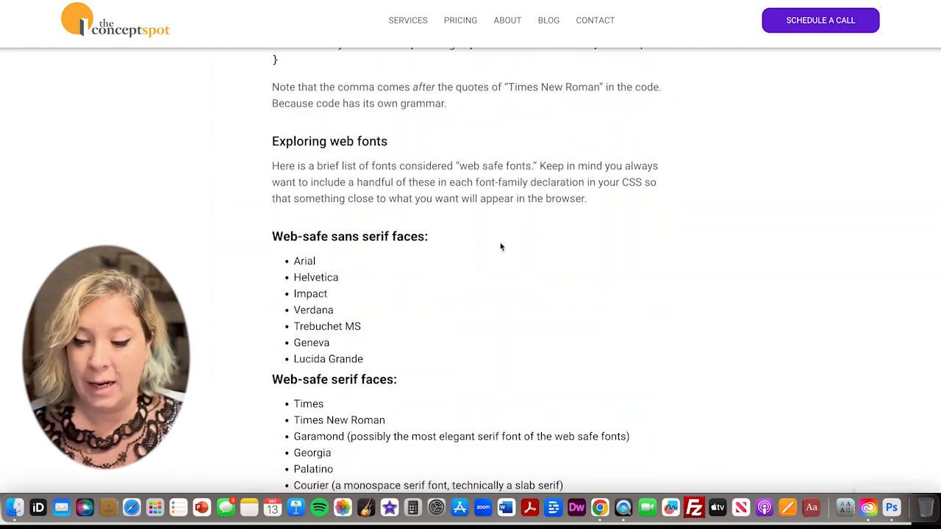
scroll(500, 246, down, 20)
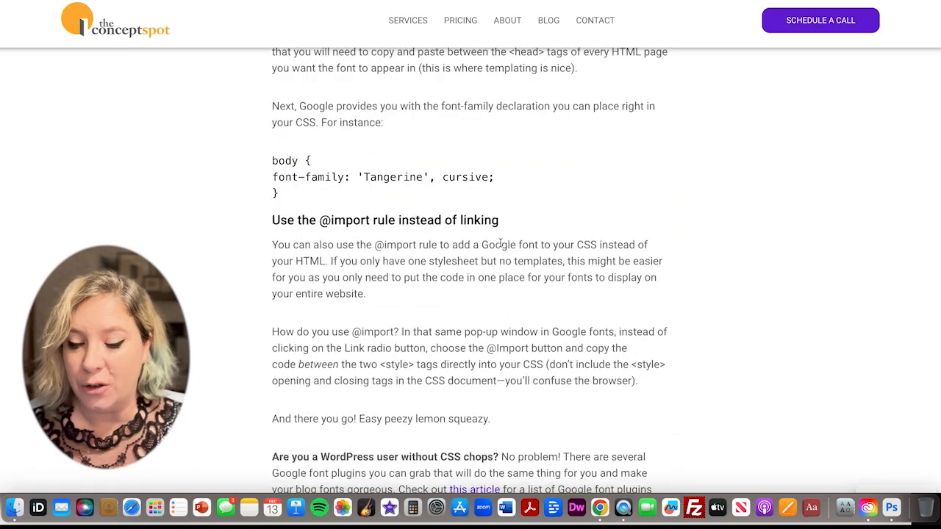
scroll(500, 245, down, 20)
scroll(501, 245, up, 20)
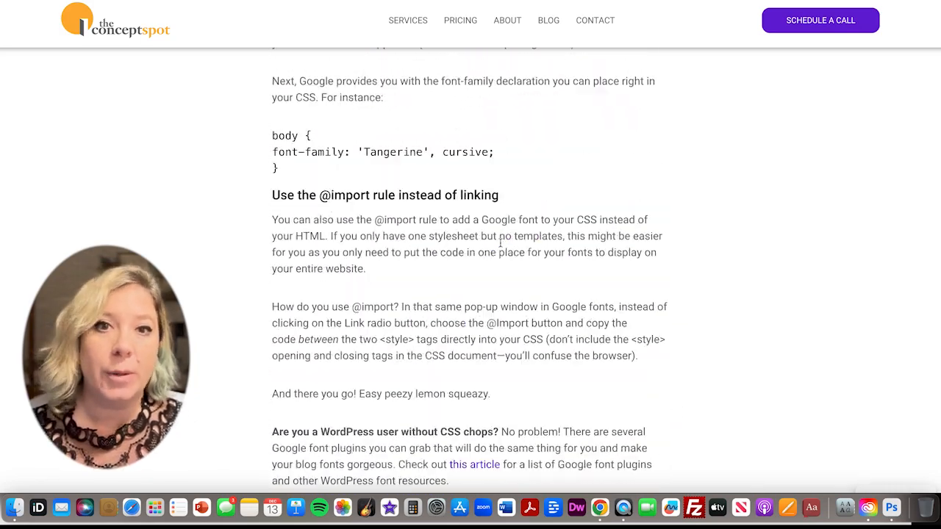
scroll(501, 246, up, 5)
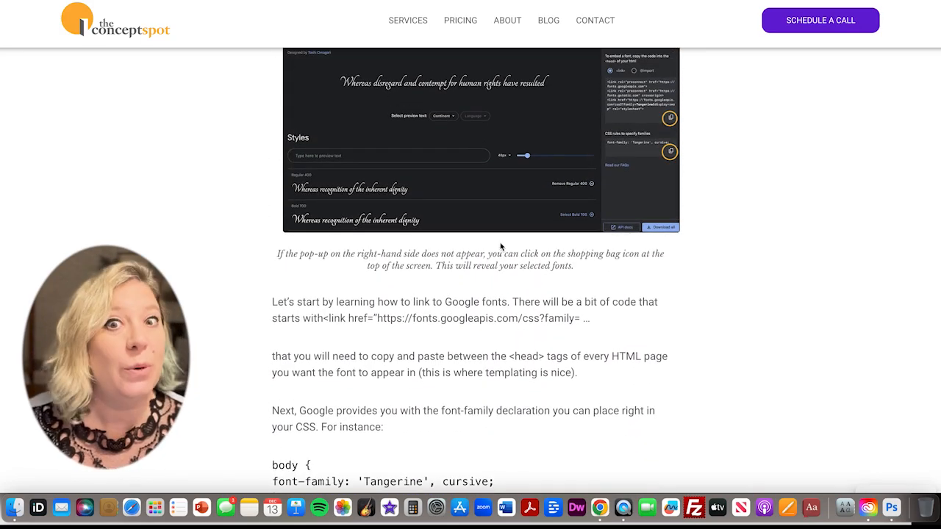